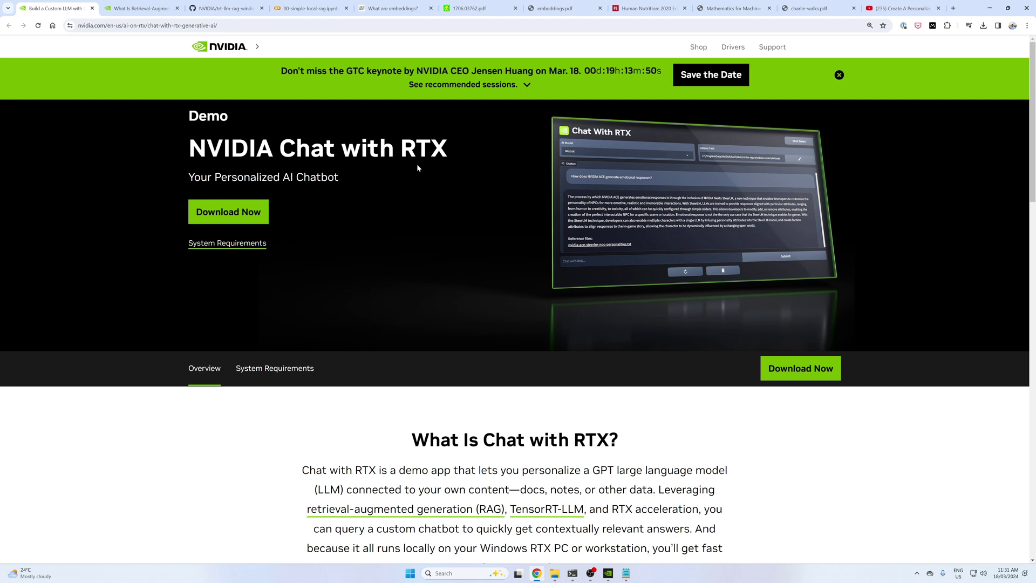
Review the Chat with RTX page, examining its title and the platform and GPU entries in the system requirements
double_click(306, 149)
drag(306, 149, 455, 157)
click(433, 179)
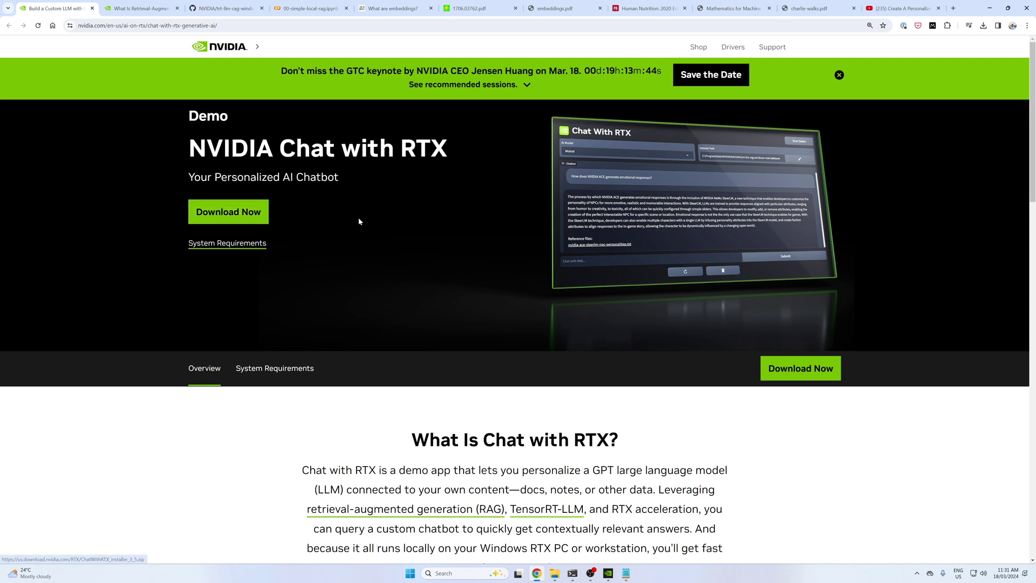
scroll(316, 264, down, 10)
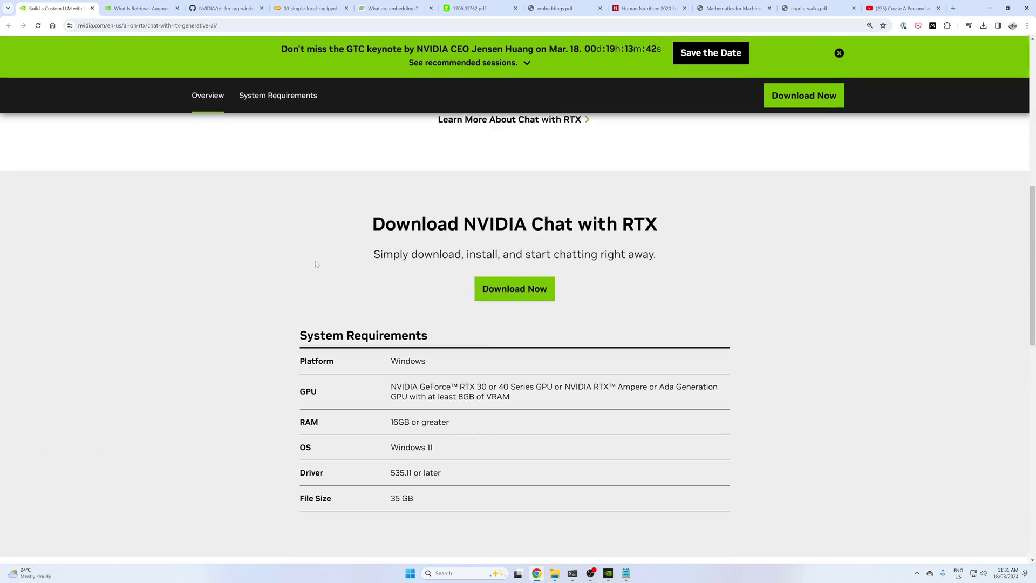
scroll(316, 264, down, 3)
drag(414, 328, 418, 302)
scroll(367, 315, up, 7)
scroll(358, 293, down, 5)
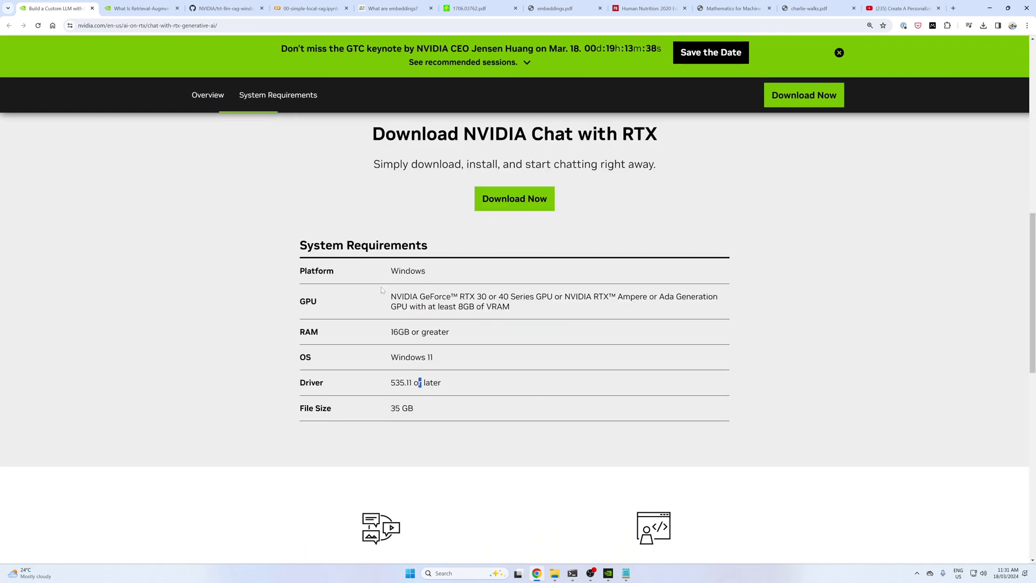
click(382, 290)
drag(391, 271, 455, 275)
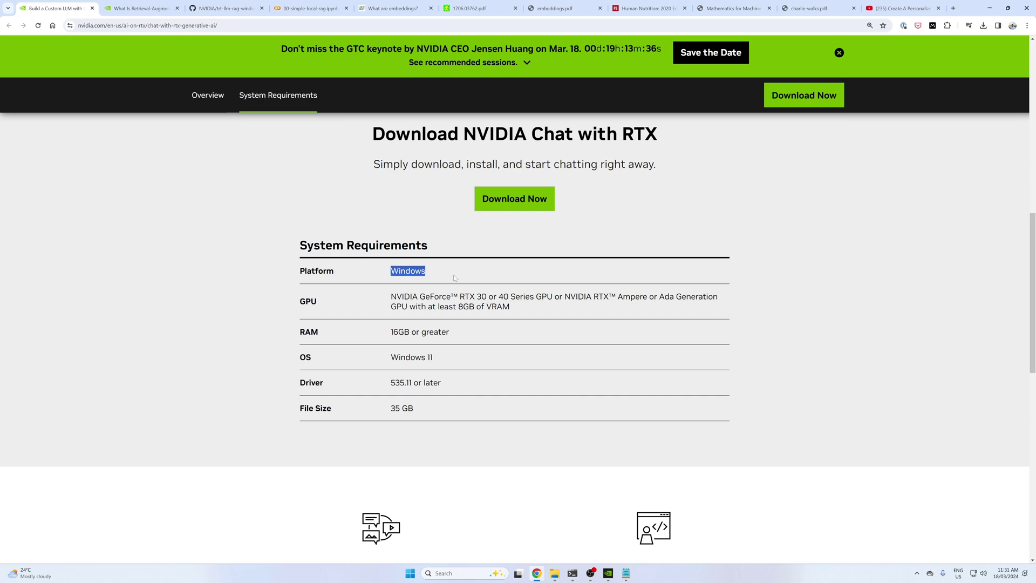
click(497, 293)
drag(401, 296, 524, 296)
click(524, 297)
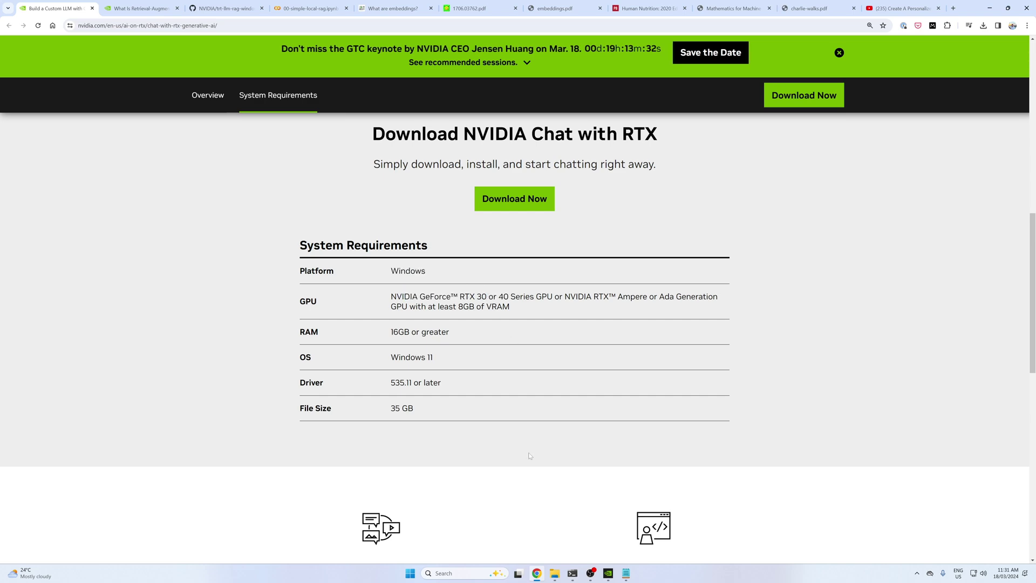
Check the GPU model in the PowerShell output and compare it with the GPU requirement on the Chat with RTX page
click(572, 573)
mouse_move(240, 206)
mouse_down()
mouse_move(151, 206)
mouse_move(254, 209)
mouse_up()
click(226, 211)
click(254, 209)
click(720, 302)
drag(680, 313, 621, 297)
click(644, 307)
Run nvidia-smi in PowerShell and examine the GPU name and total memory in its output
click(572, 574)
drag(373, 217, 419, 218)
click(418, 219)
scroll(377, 294, down, 5)
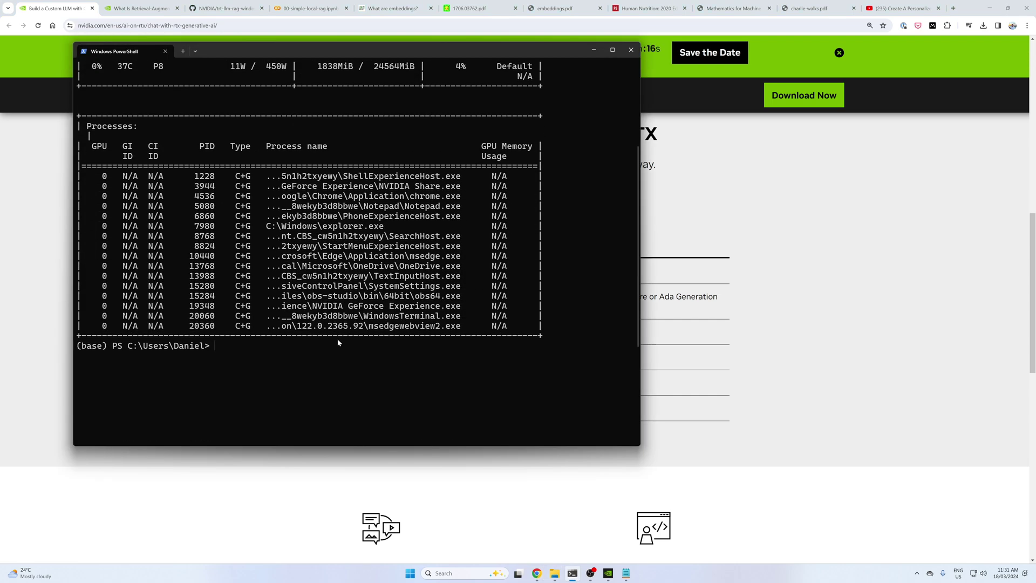
text(nvidoa-)
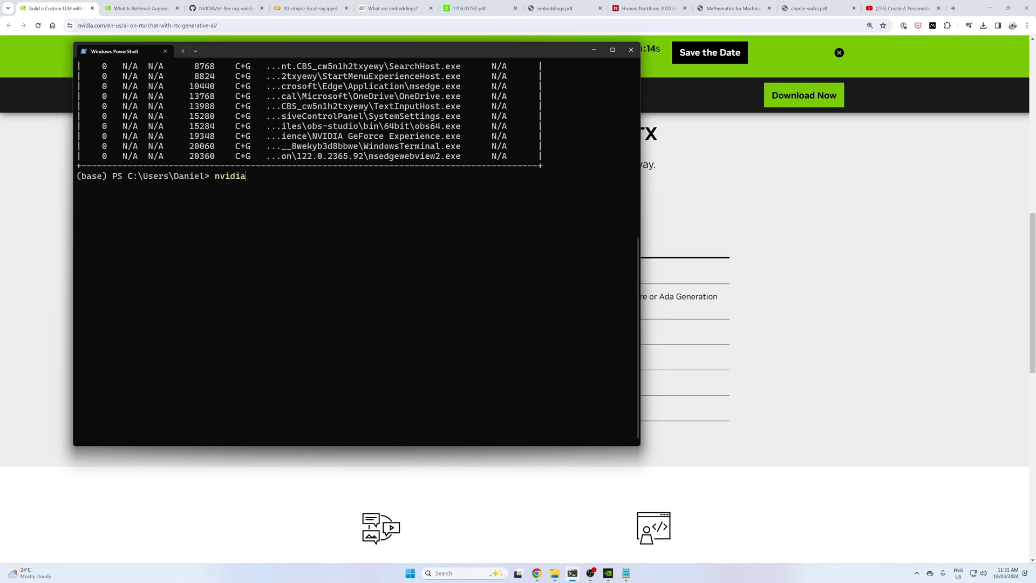
text(-smi)
key(Return)
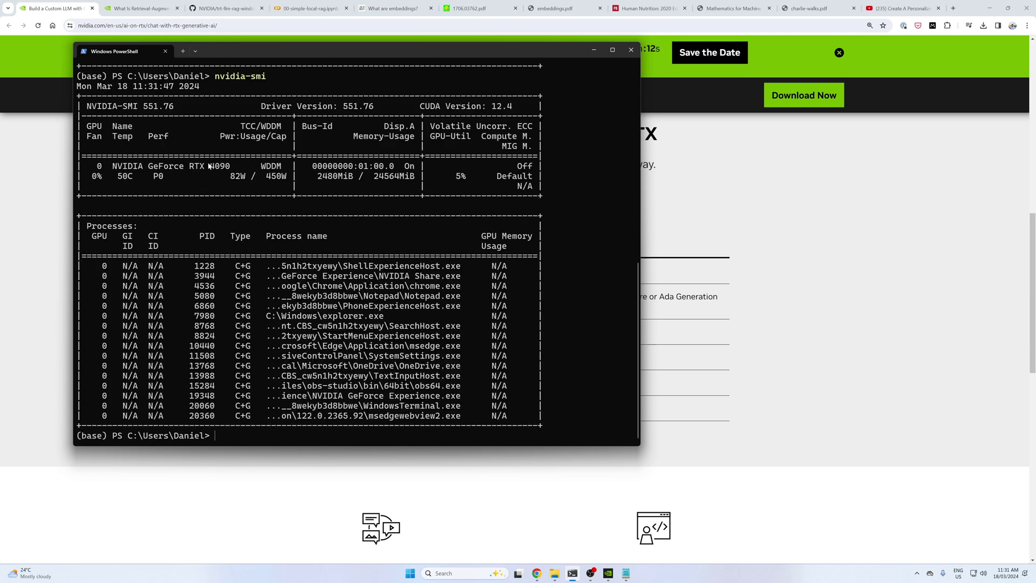
drag(209, 163, 228, 168)
click(229, 166)
drag(383, 178, 415, 180)
key(ctrl+c)
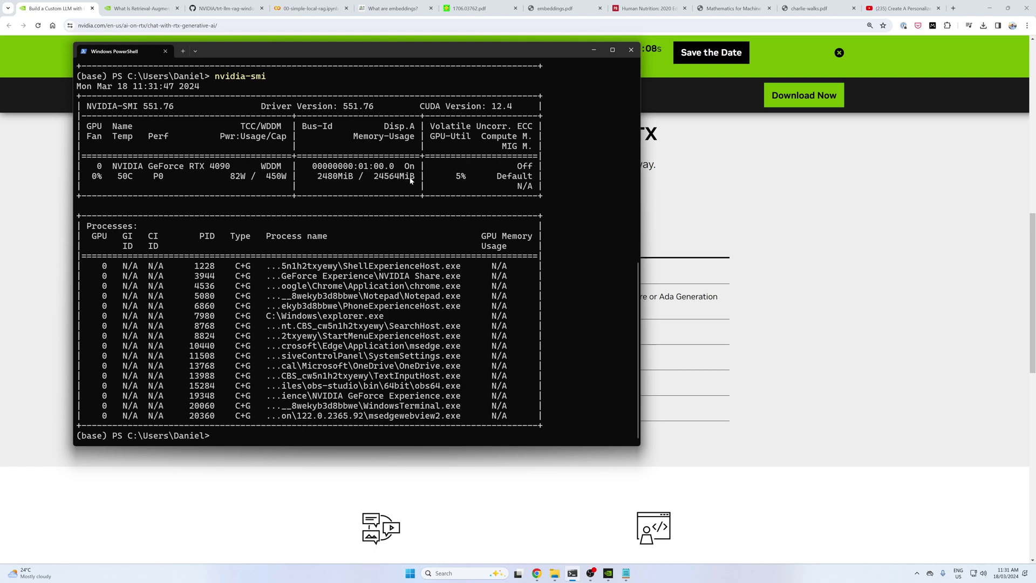
Return to the Chat with RTX page in the browser, start the installer download and cancel it
click(758, 310)
scroll(502, 323, down, 1)
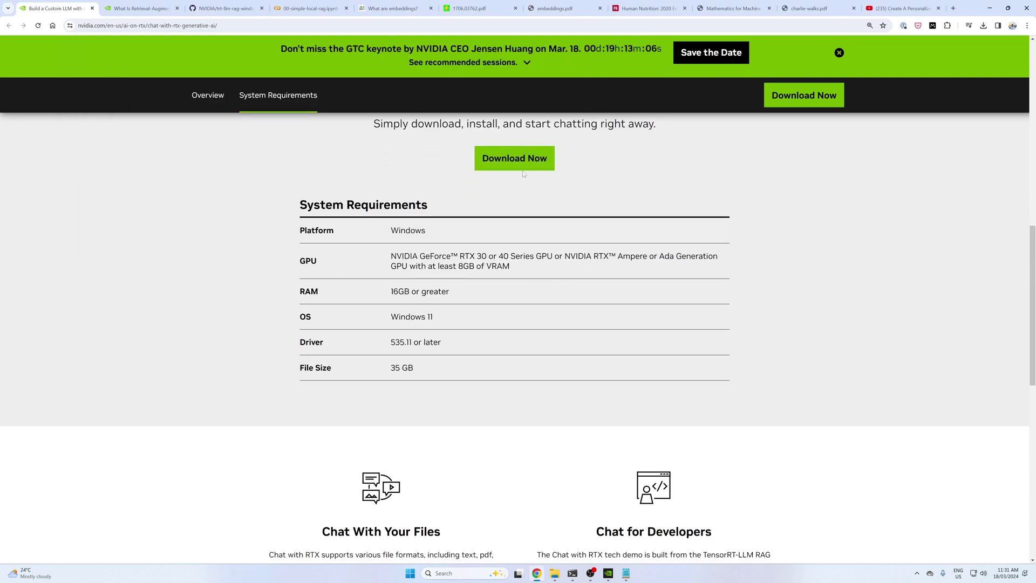
scroll(523, 173, up, 6)
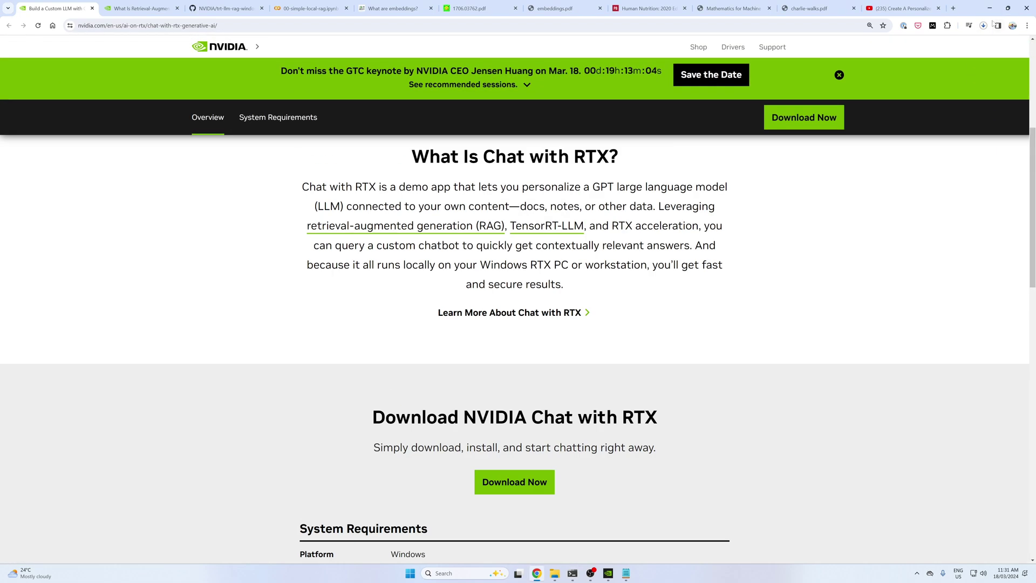
click(983, 25)
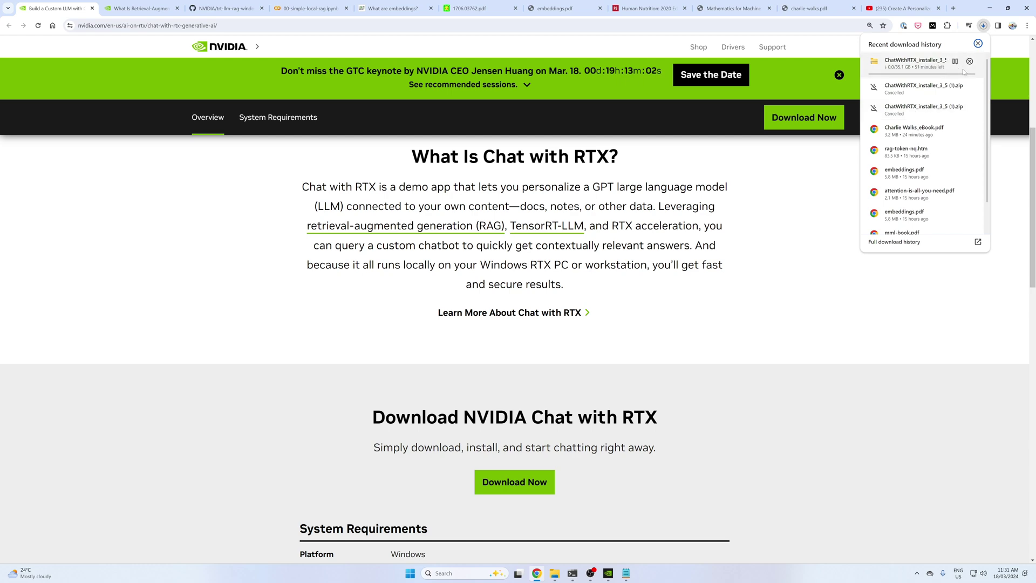
click(969, 62)
click(625, 219)
Read the "What Is Chat with RTX?" section about personalizing a large language model connected to your own content
scroll(624, 219, up, 2)
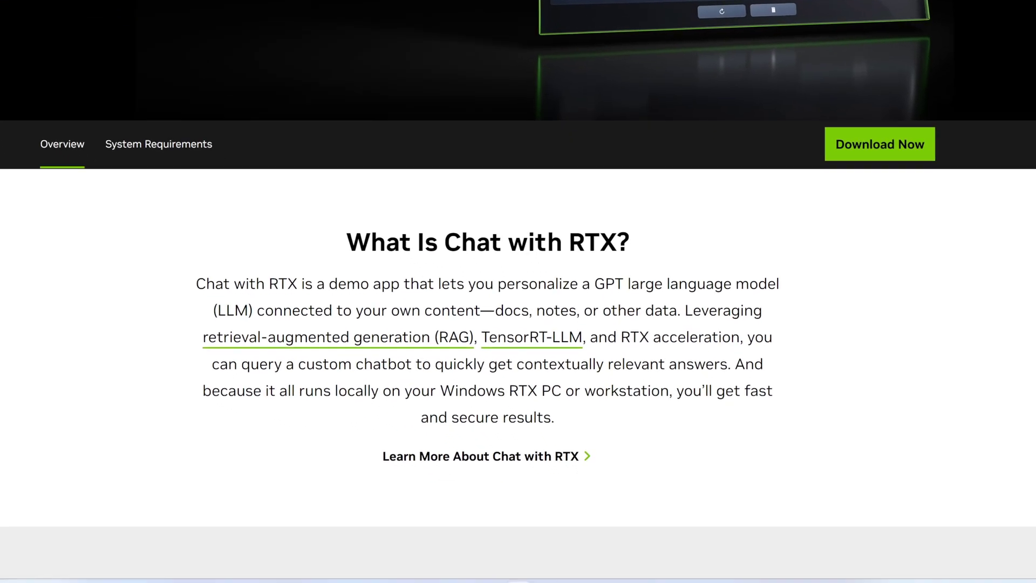
drag(316, 349, 395, 349)
click(395, 349)
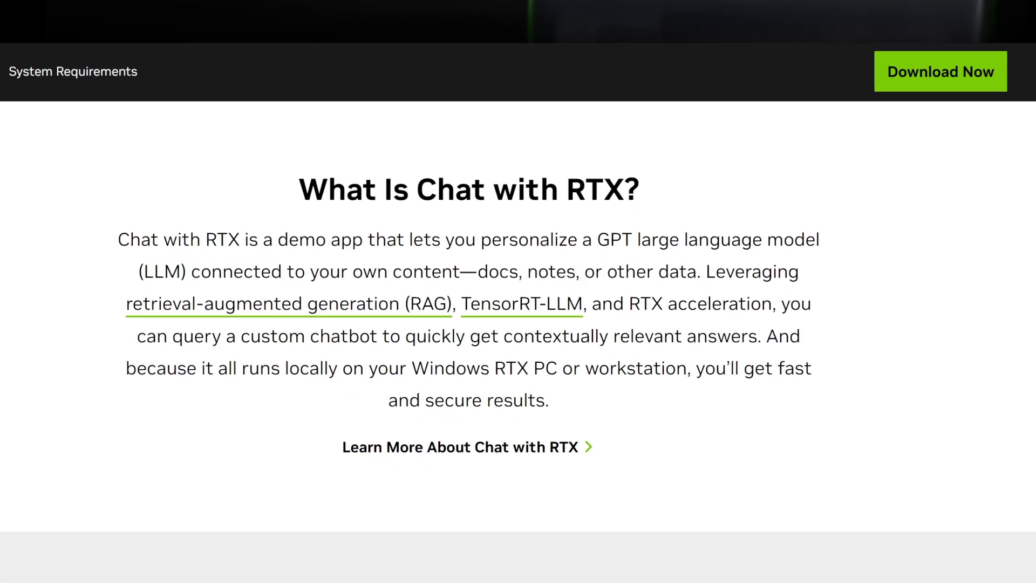
drag(352, 240, 466, 239)
click(414, 239)
click(523, 253)
scroll(502, 227, down, 1)
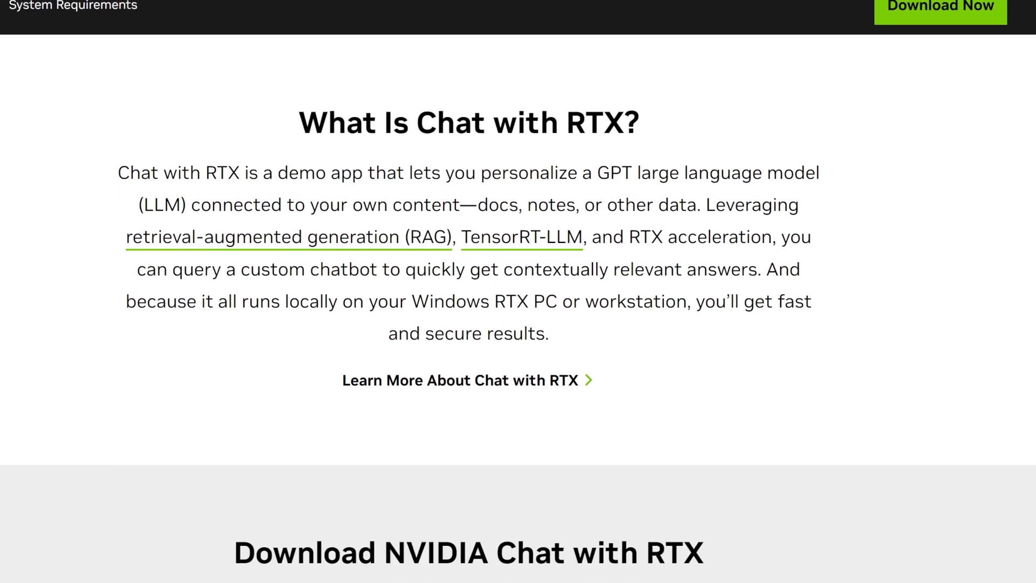
drag(480, 173, 825, 187)
click(811, 207)
drag(330, 205, 460, 205)
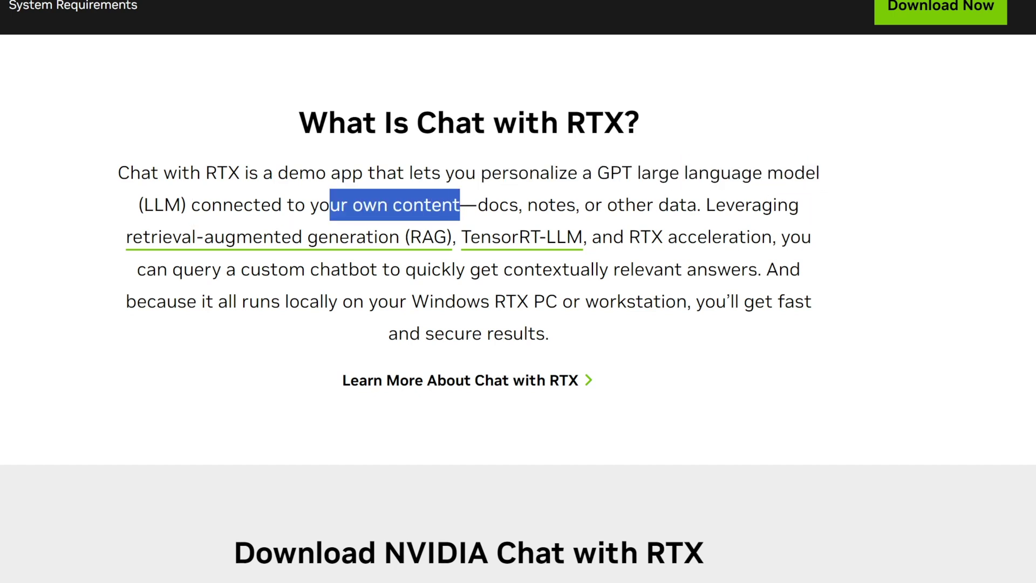
click(460, 205)
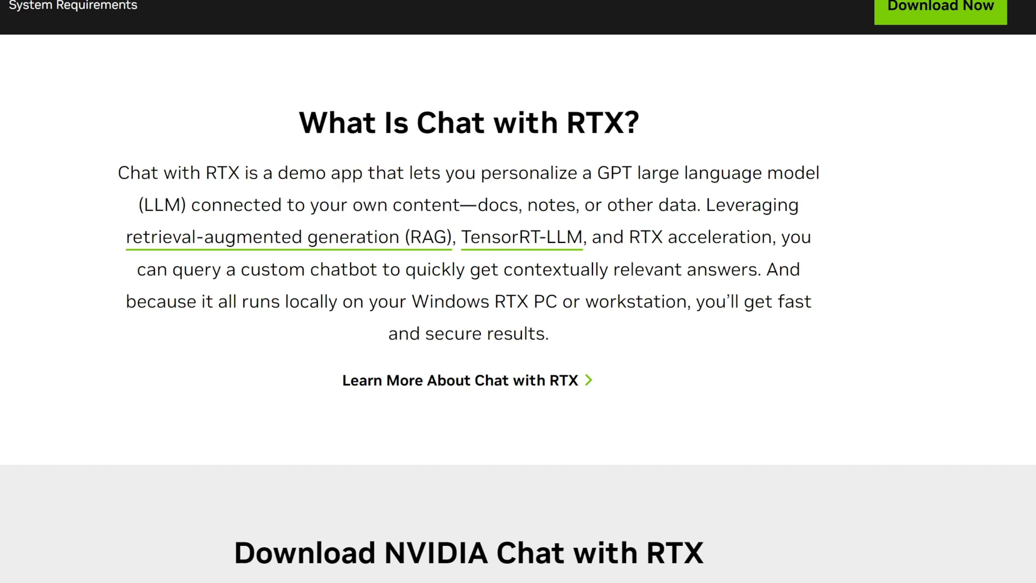
scroll(252, 185, down, 1)
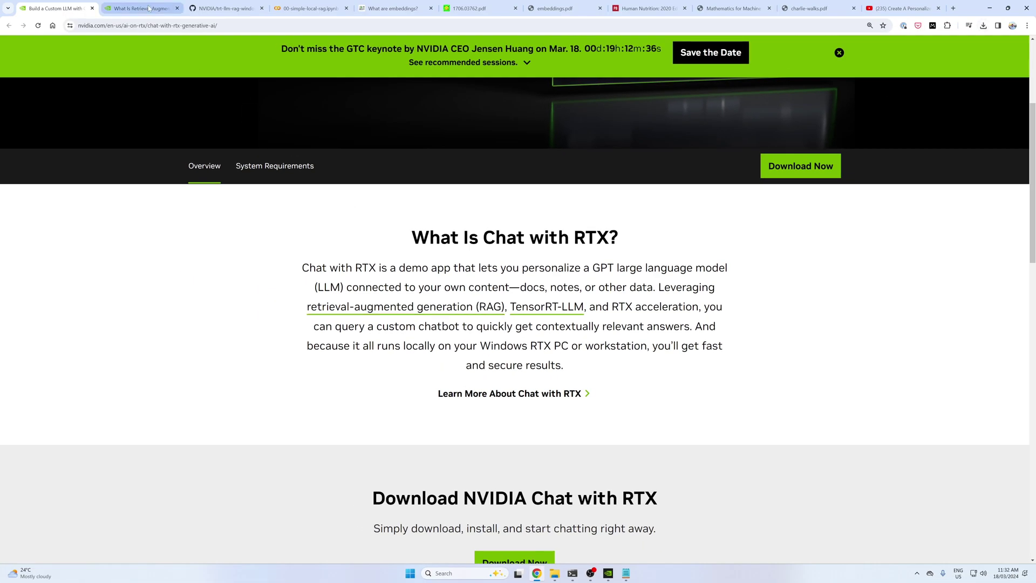
Open NVIDIA's "What Is Retrieval-Augmented Generation, aka RAG?" article and examine its title
click(142, 8)
drag(363, 122, 627, 130)
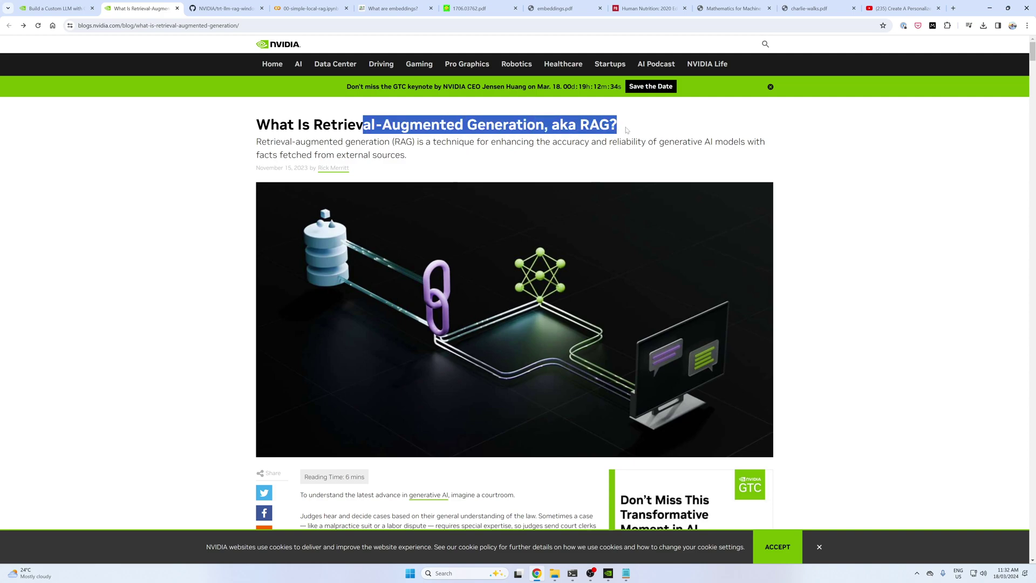
click(627, 130)
View the table of GPU memory needed per model size in the 00-simple-local-rag.ipynb notebook
click(314, 8)
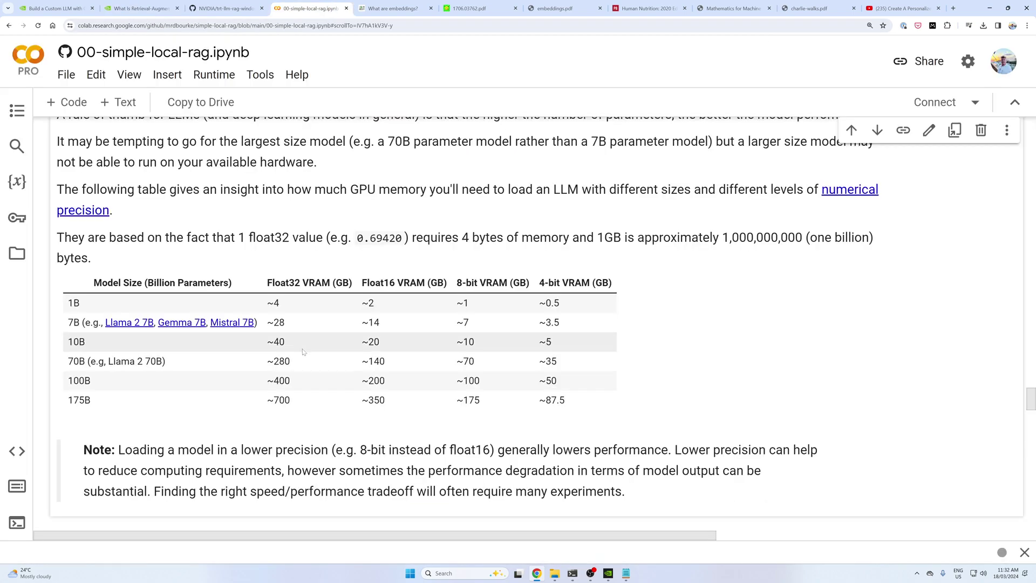
scroll(301, 348, down, 3)
scroll(301, 348, up, 6)
scroll(310, 301, up, 2)
scroll(310, 301, down, 4)
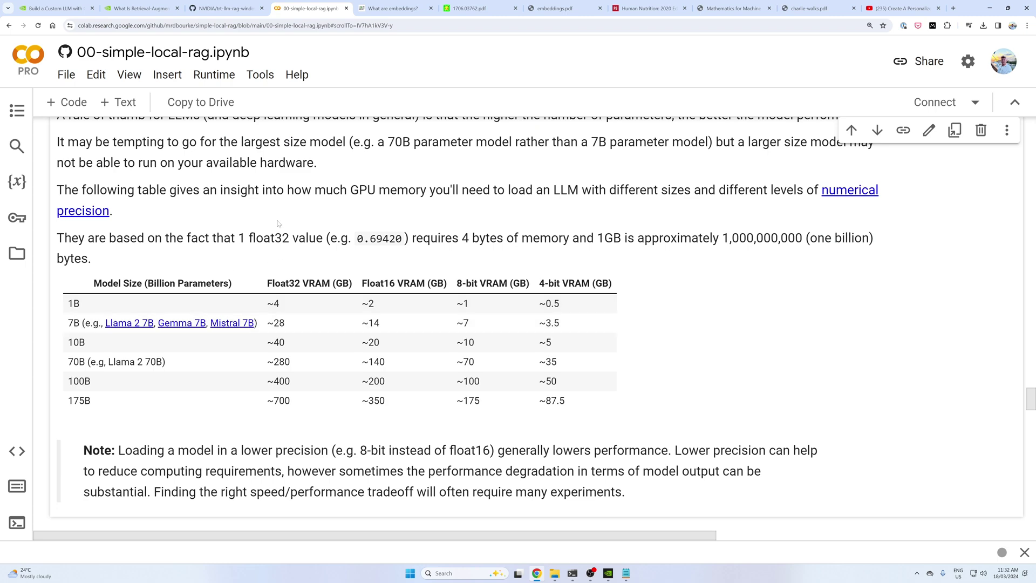
Look through the README of the NVIDIA trt-llm-rag-windows repository, including its prerequisites and setup steps
click(226, 8)
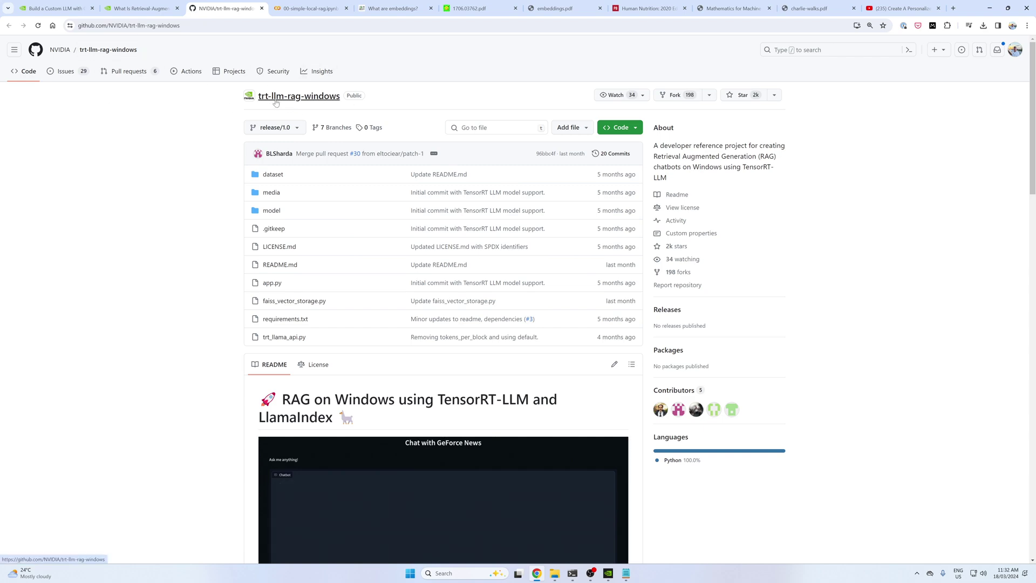
scroll(295, 167, down, 4)
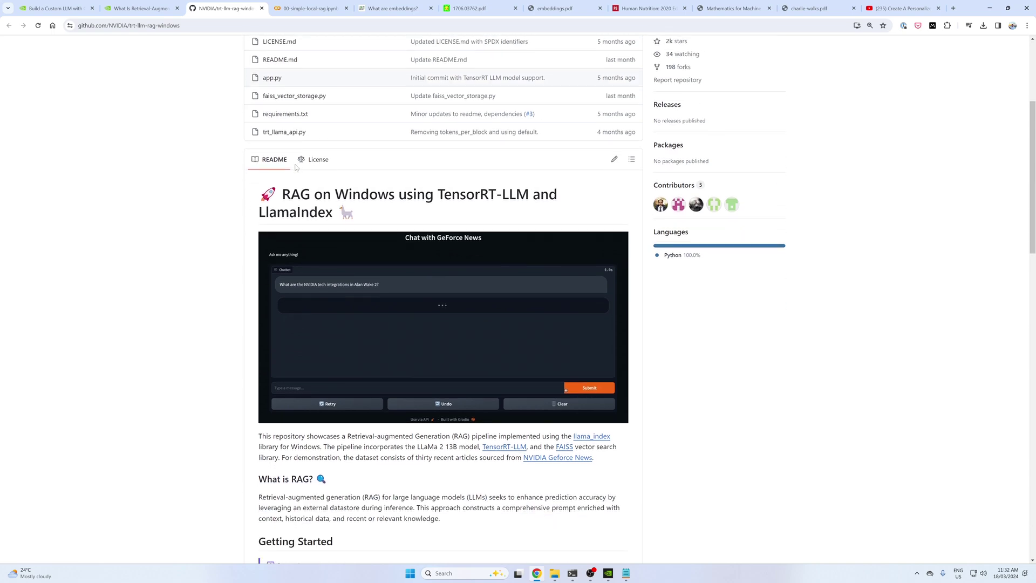
scroll(295, 167, down, 5)
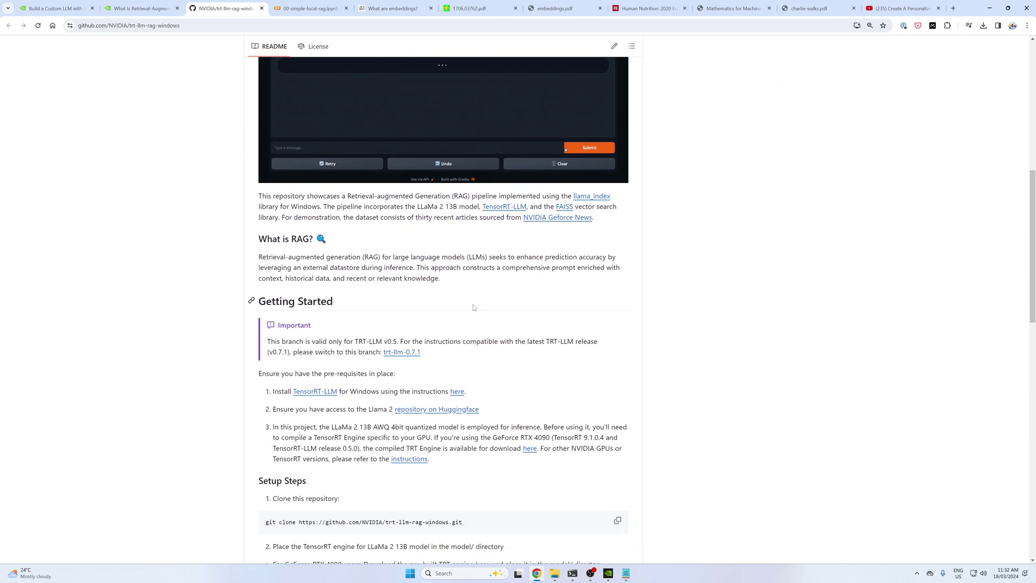
scroll(473, 307, down, 3)
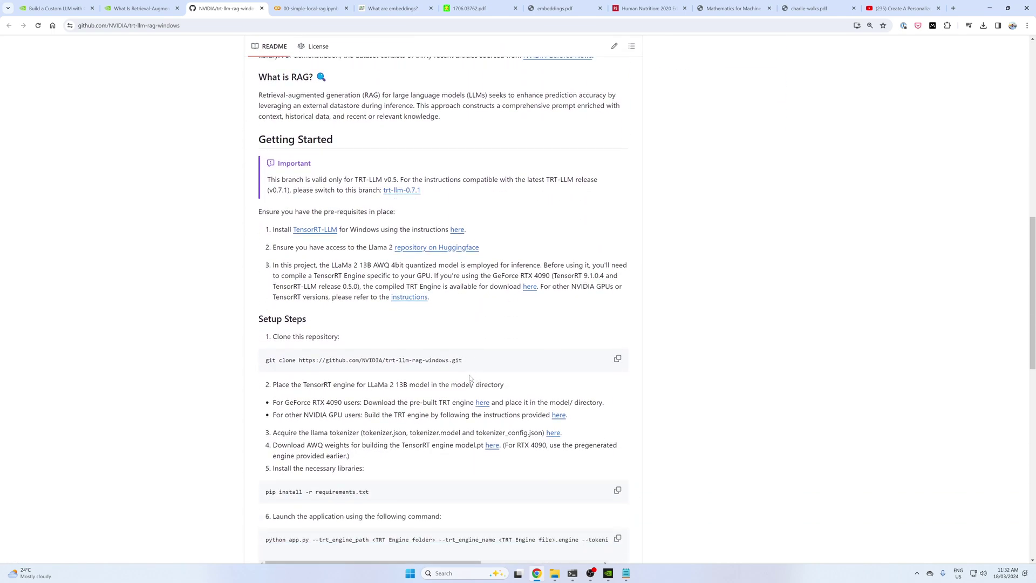
scroll(469, 378, down, 3)
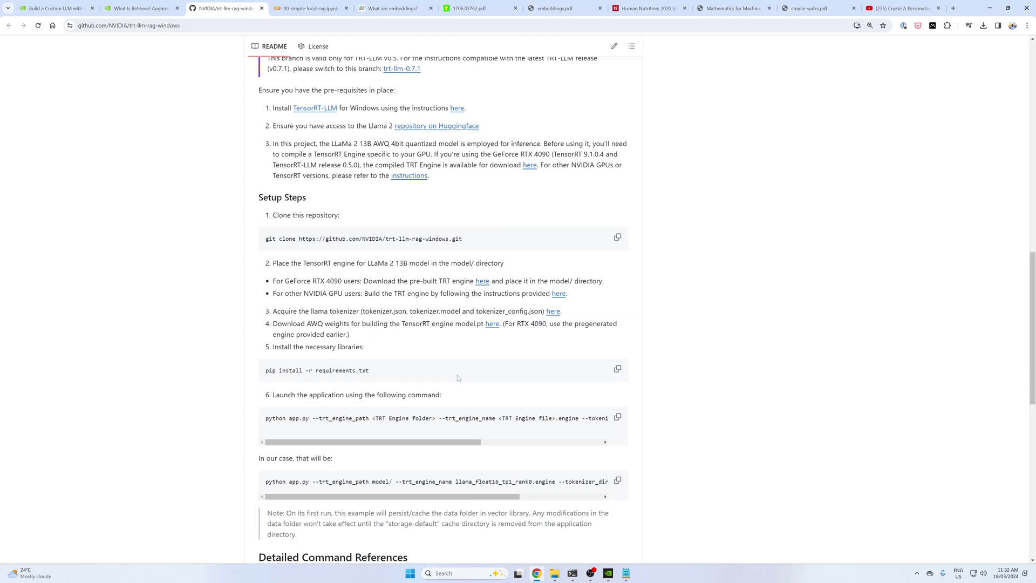
scroll(421, 366, down, 1)
scroll(442, 356, up, 14)
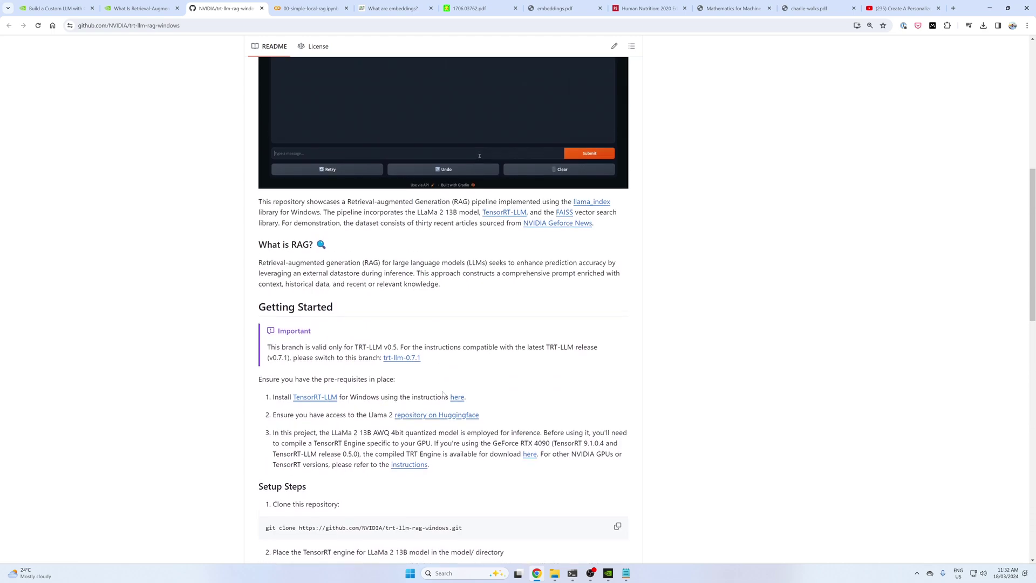
scroll(485, 373, up, 1)
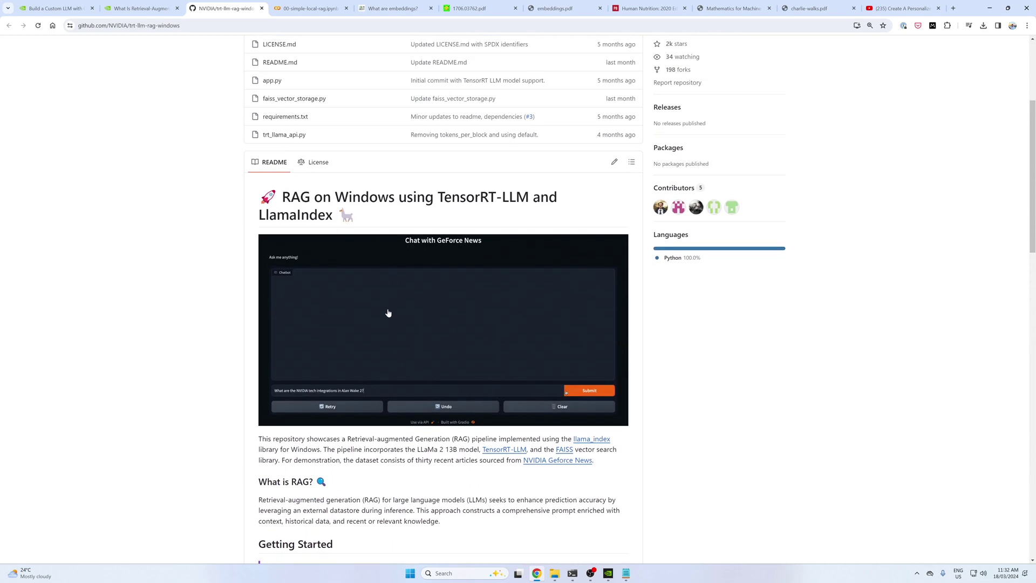
scroll(357, 324, up, 3)
scroll(326, 341, up, 1)
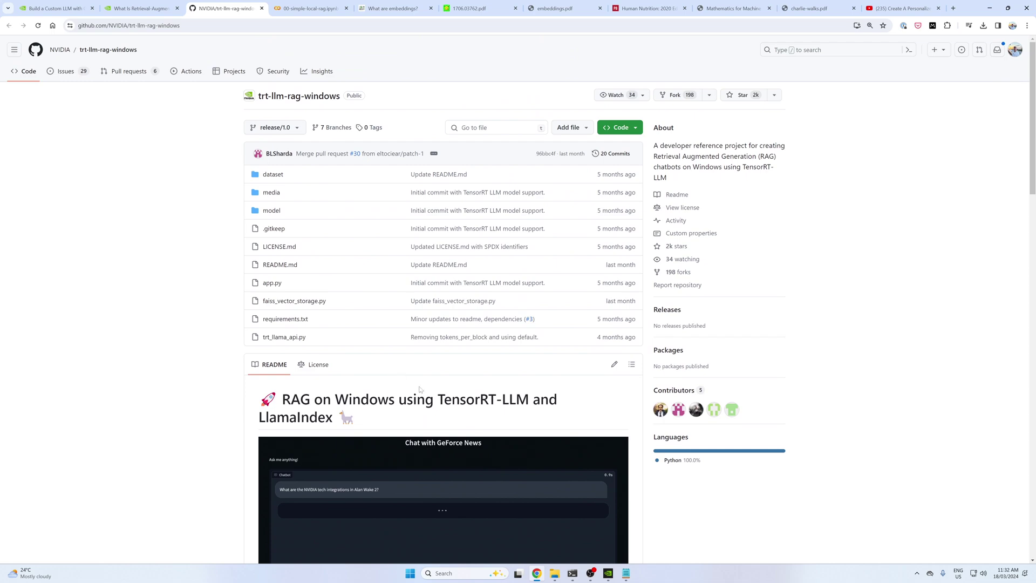
Return to the Chat with RTX page and examine the driver and file size entries in the system requirements
click(54, 8)
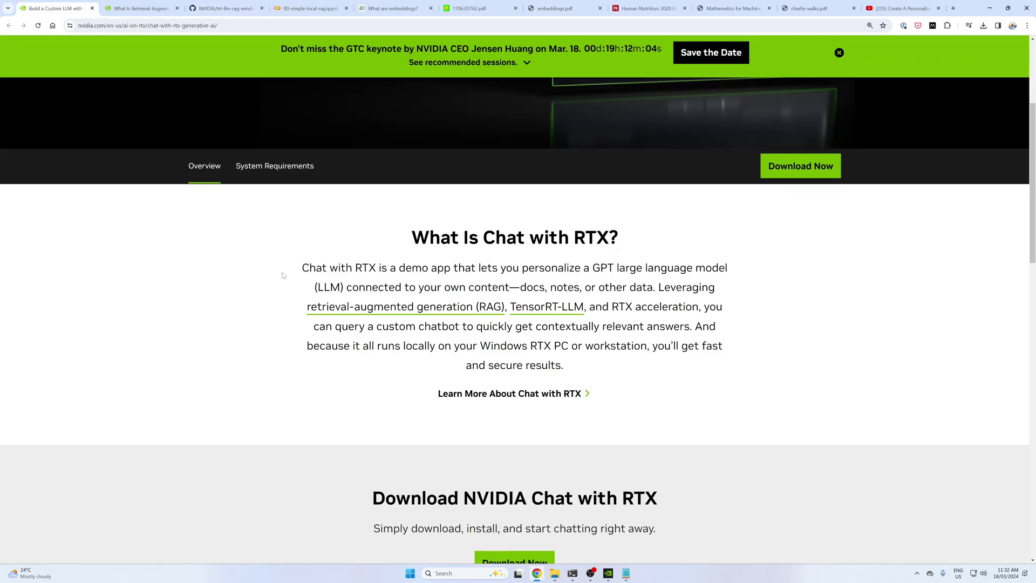
scroll(512, 323, up, 2)
scroll(456, 444, down, 8)
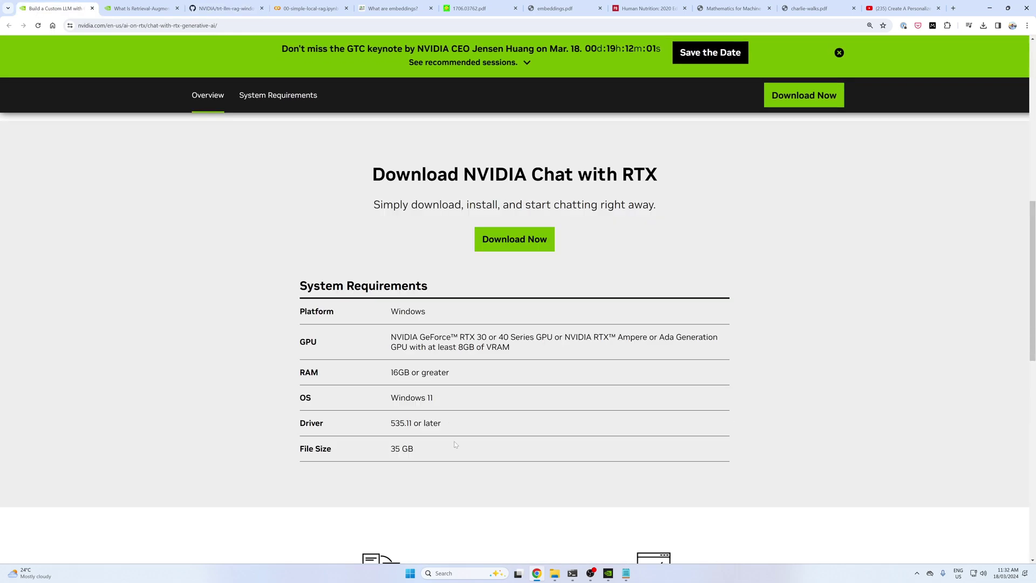
drag(442, 424, 490, 440)
click(386, 425)
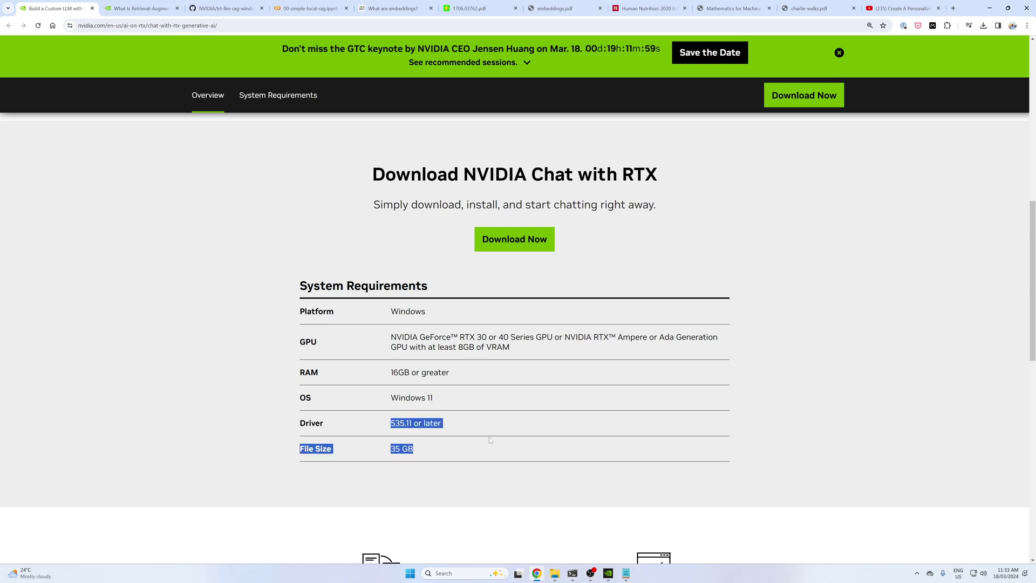
click(490, 439)
Locate the ChatWithRTX_installer_3_5 zip archive in the Downloads folder and bring up its option to extract all files
click(553, 575)
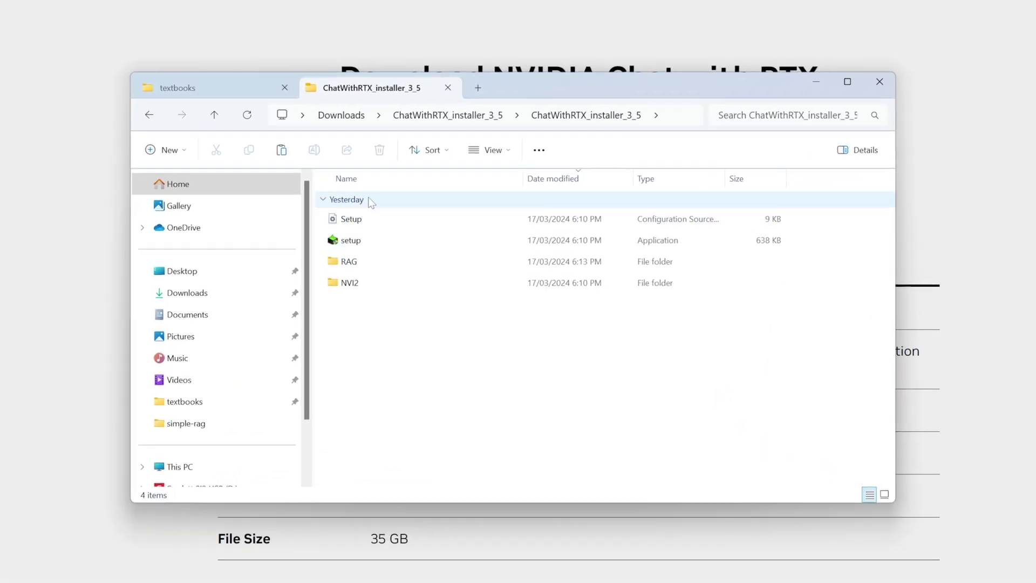
click(425, 117)
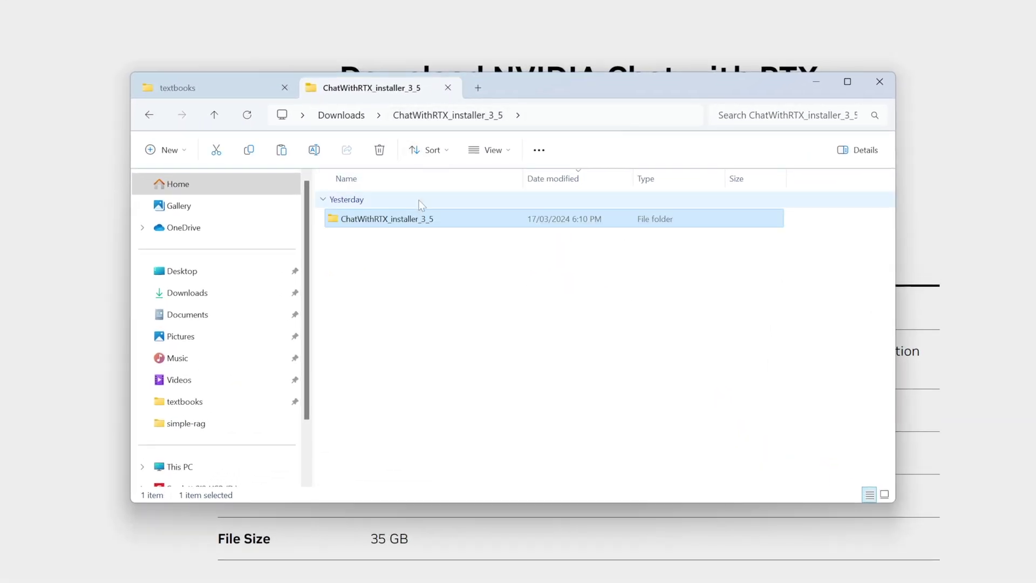
click(337, 116)
right_click(354, 225)
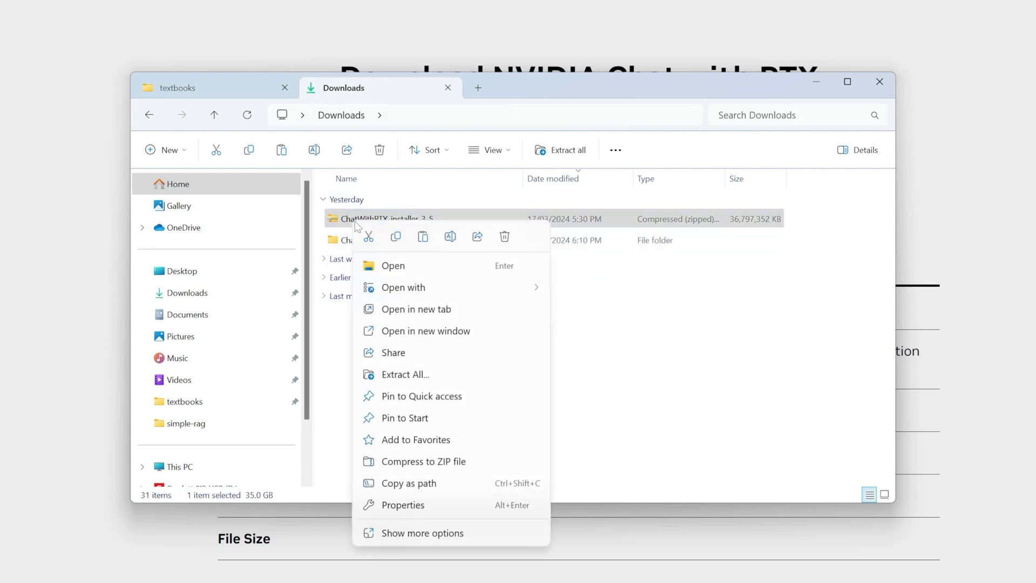
click(413, 378)
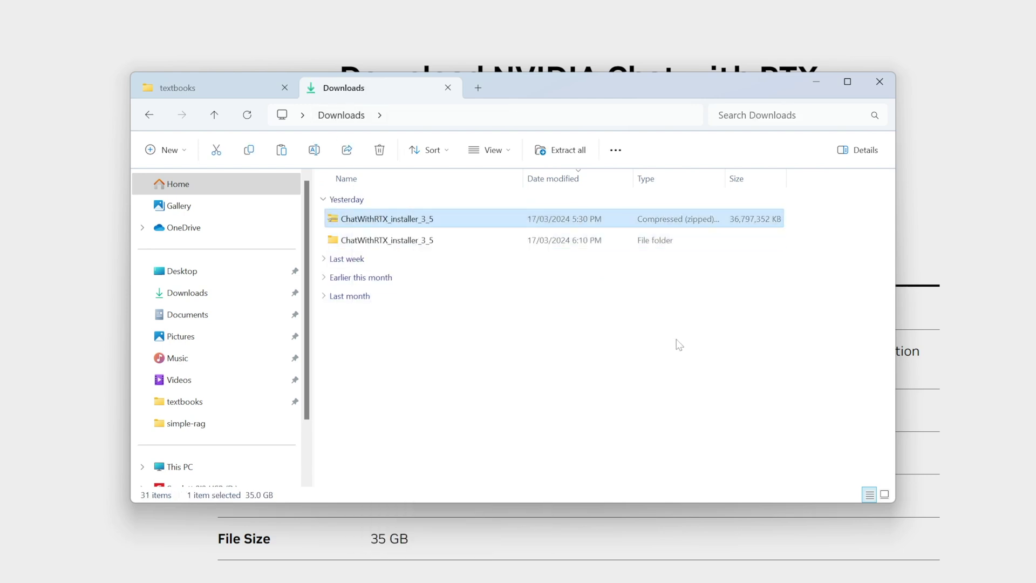
Open the extracted ChatWithRTX_installer_3_5 folder and its inner folder of the same name, and run the setup application
double_click(454, 242)
double_click(387, 221)
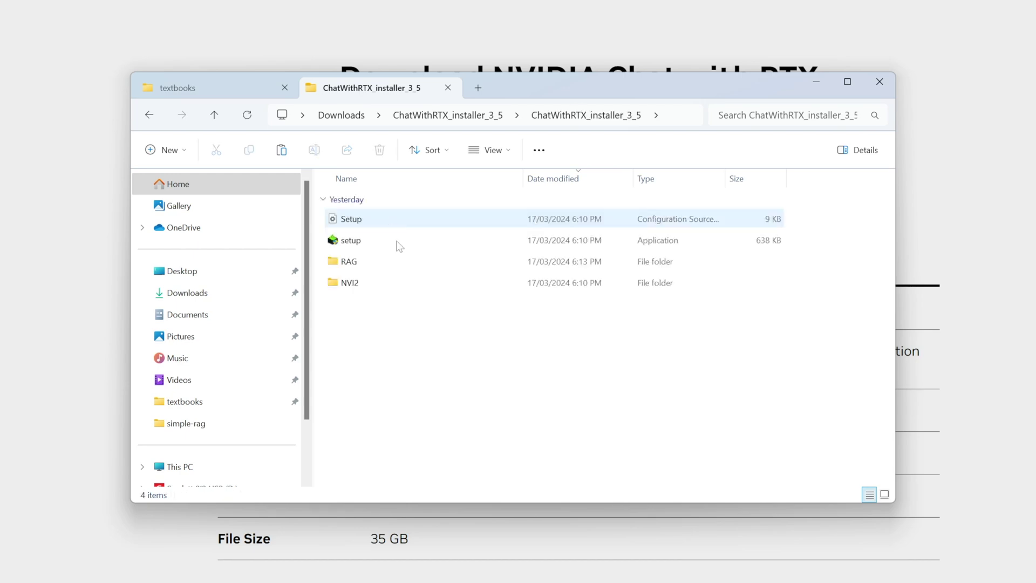
double_click(372, 244)
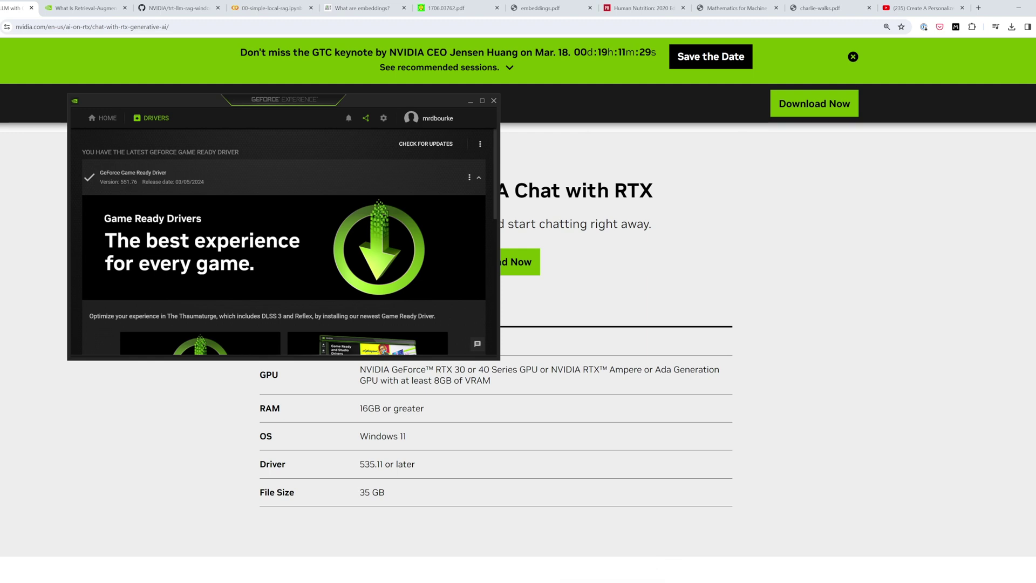
Review the download, unzip and install notes in the Chat with RTX setup text file, including the required graphics driver version
key(alt+Tab)
double_click(610, 209)
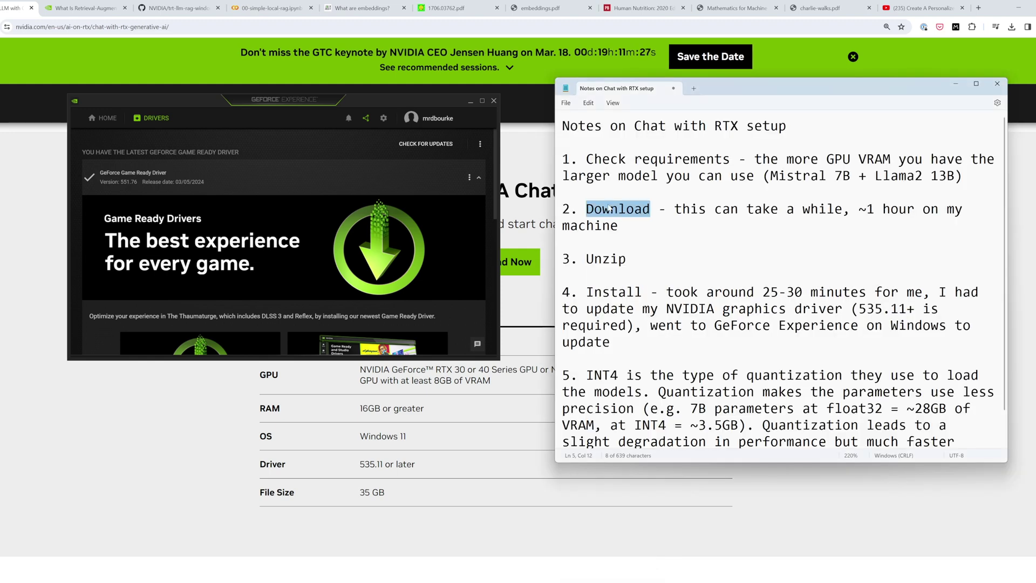
double_click(611, 242)
scroll(615, 254, down, 1)
double_click(607, 224)
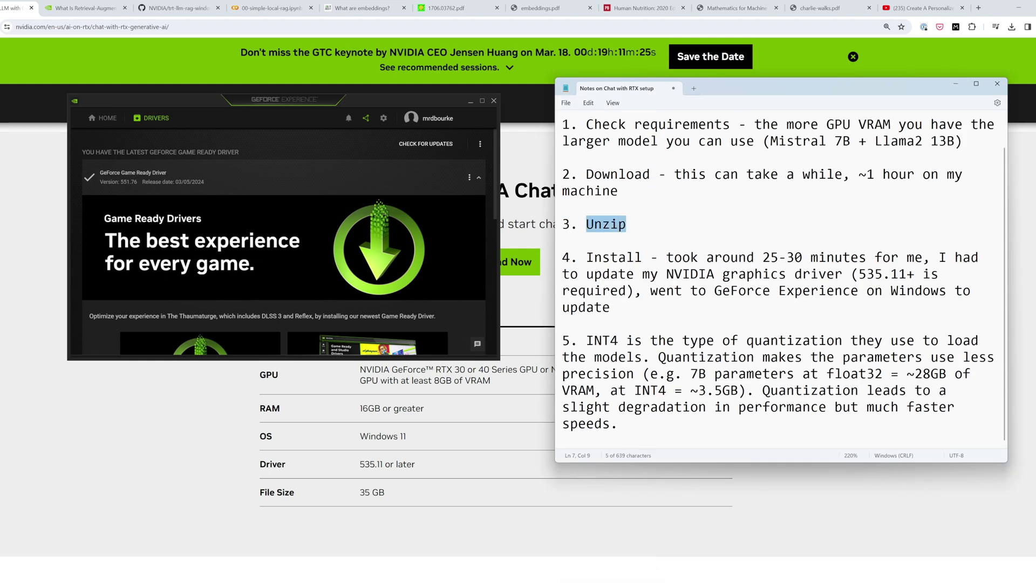
click(852, 274)
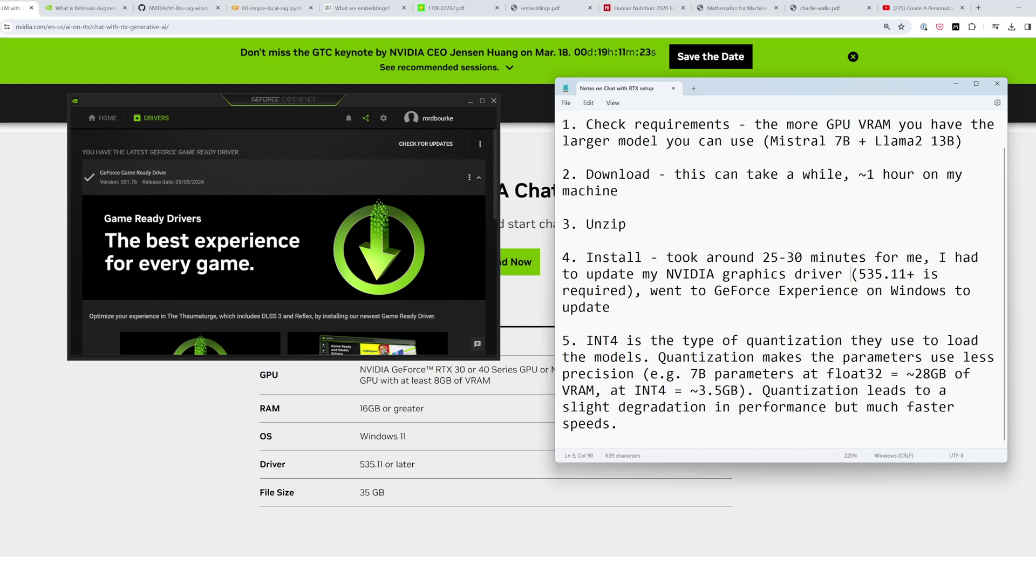
drag(666, 274, 913, 281)
click(859, 275)
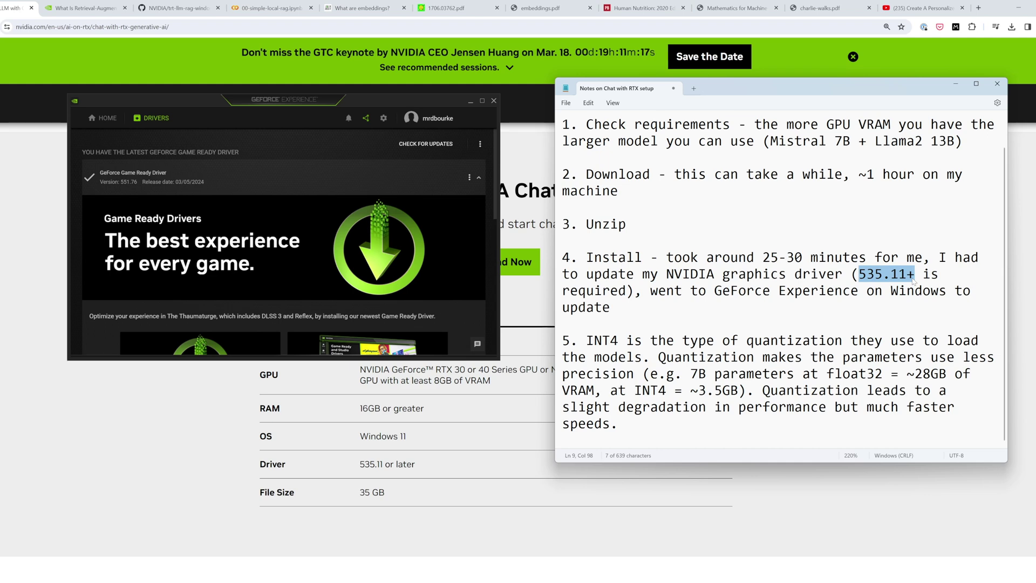
click(786, 290)
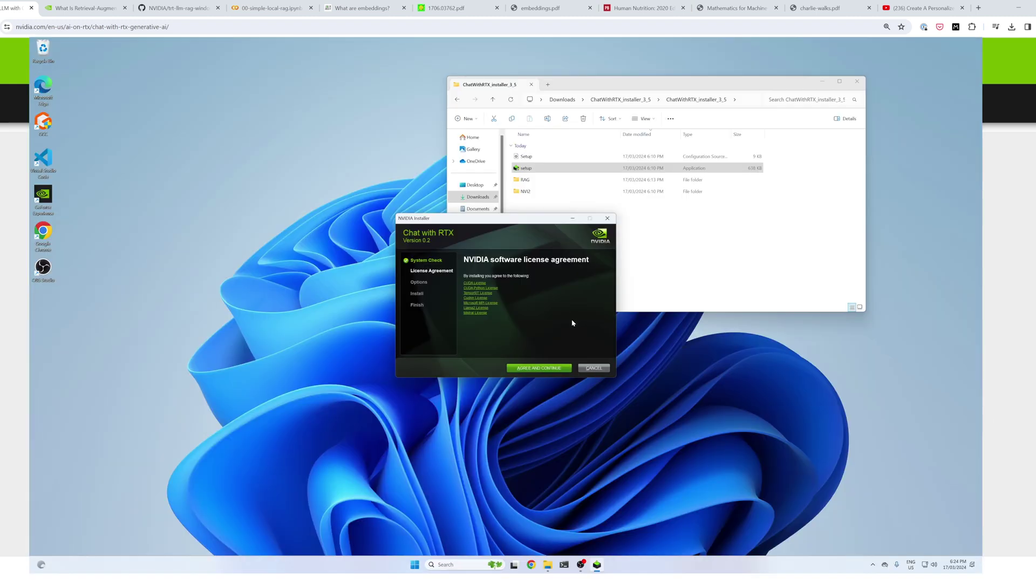
Accept the license agreement and install Chat with RTX in the default location with both Llama2 13B INT4 and Mistral 7B INT4 included
click(551, 370)
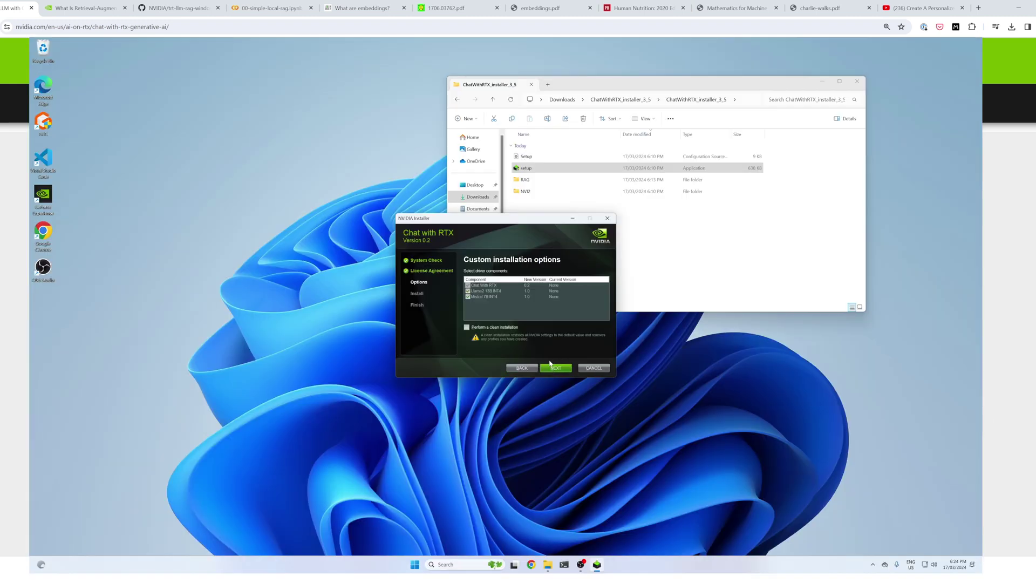
click(468, 297)
click(468, 291)
click(468, 297)
click(469, 290)
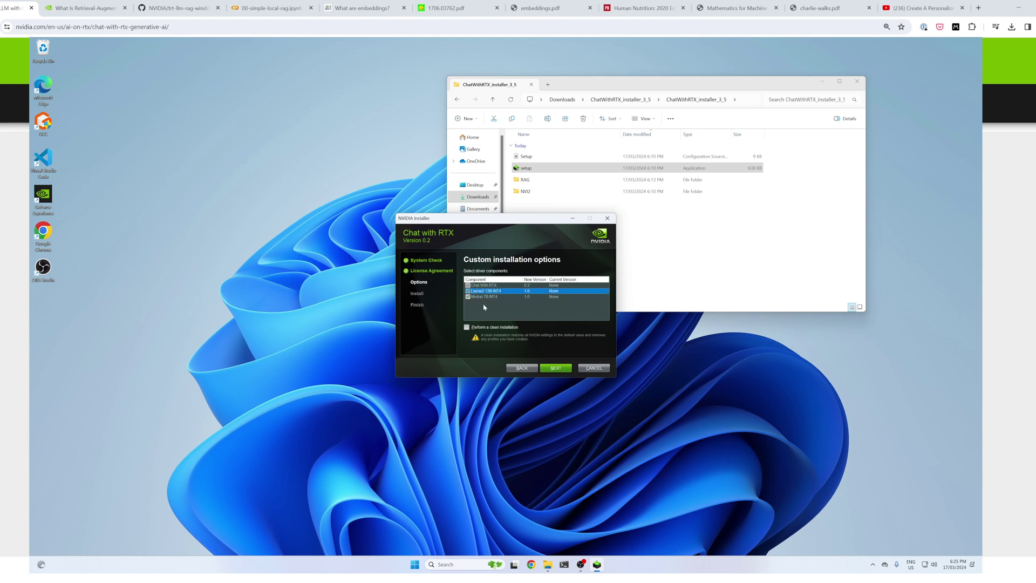
click(485, 297)
click(495, 291)
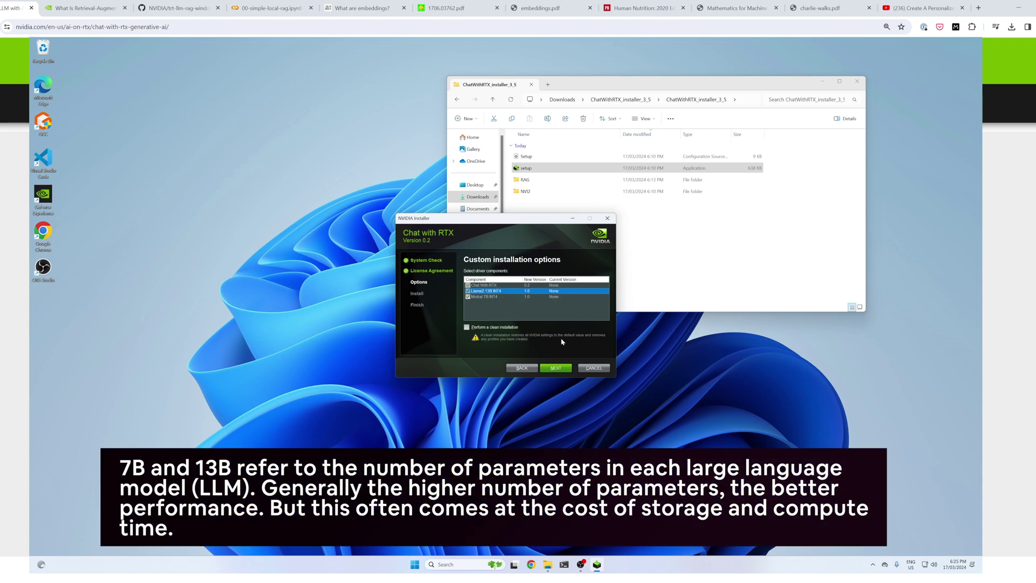
click(468, 296)
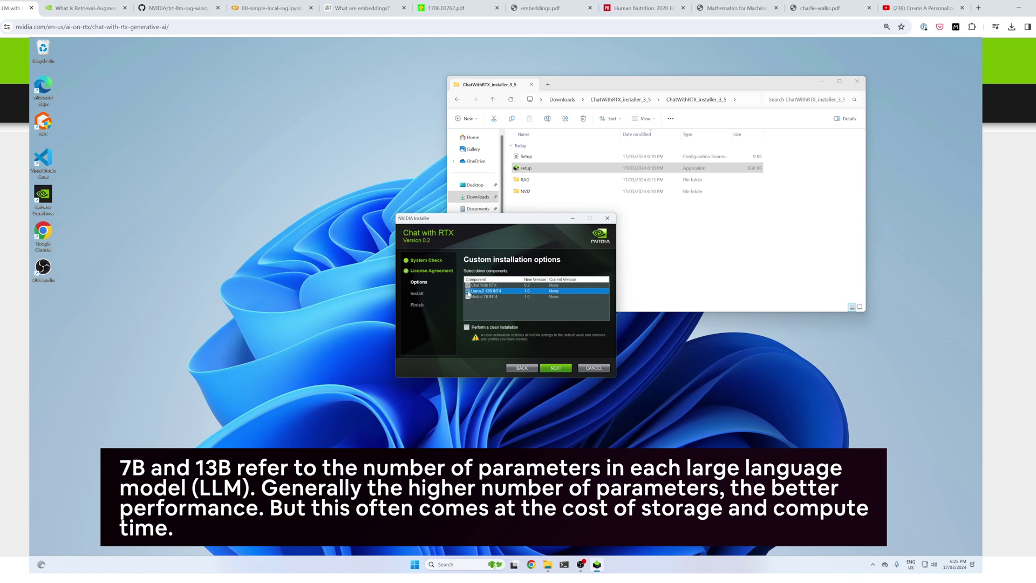
click(552, 367)
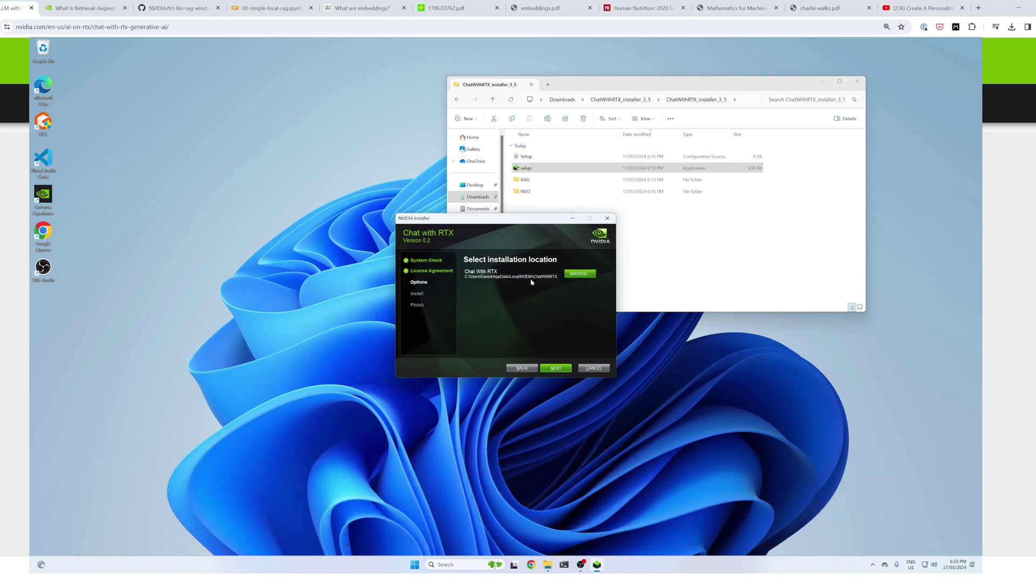
click(556, 368)
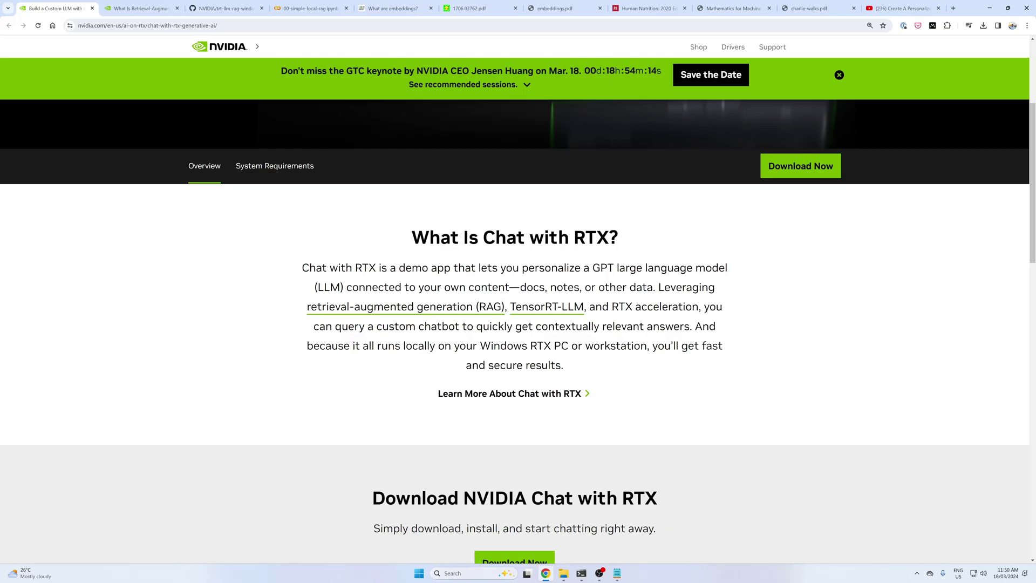
Search Windows for "chat" and launch the NVIDIA Chat with RTX app
click(462, 573)
text(chat)
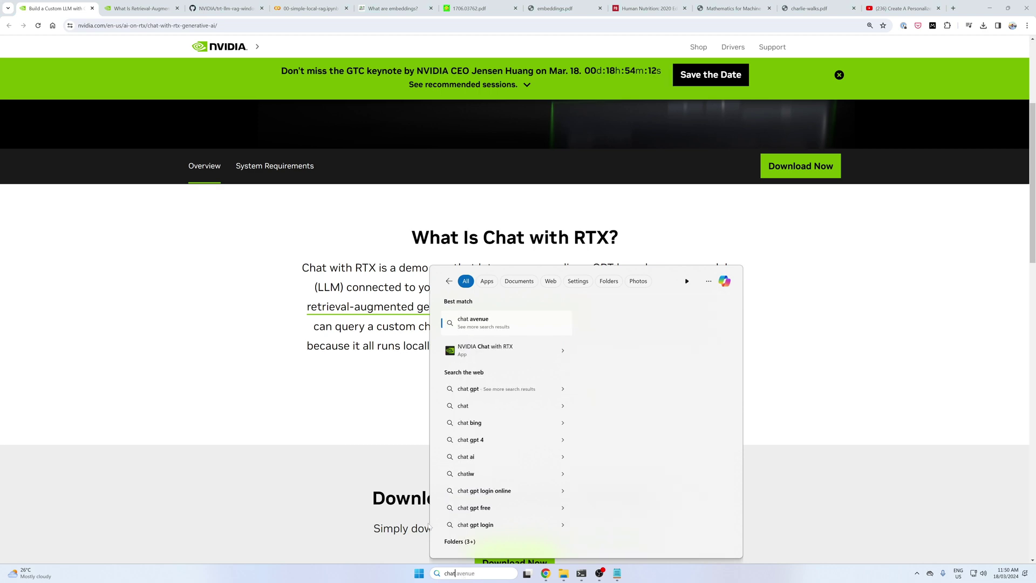
click(485, 350)
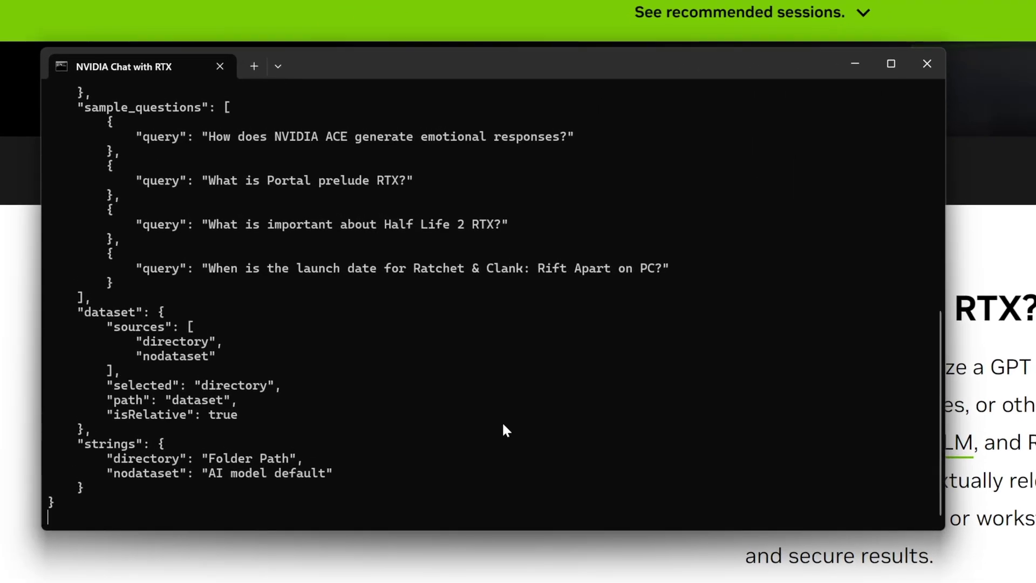
Examine the supported models, sample questions and dataset settings in the startup configuration printed in the terminal
scroll(378, 418, up, 10)
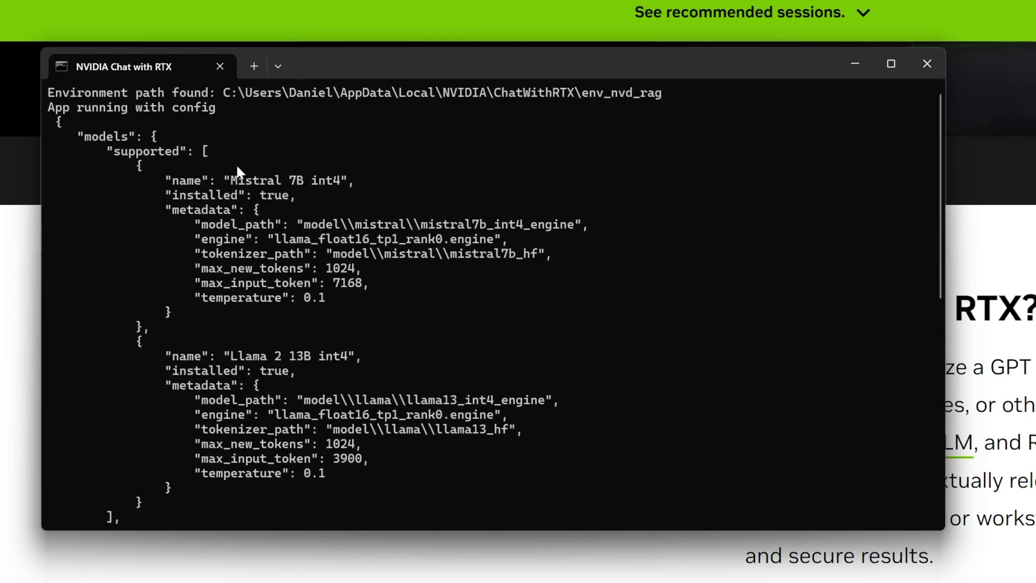
drag(225, 180, 368, 181)
click(351, 200)
scroll(305, 424, down, 1)
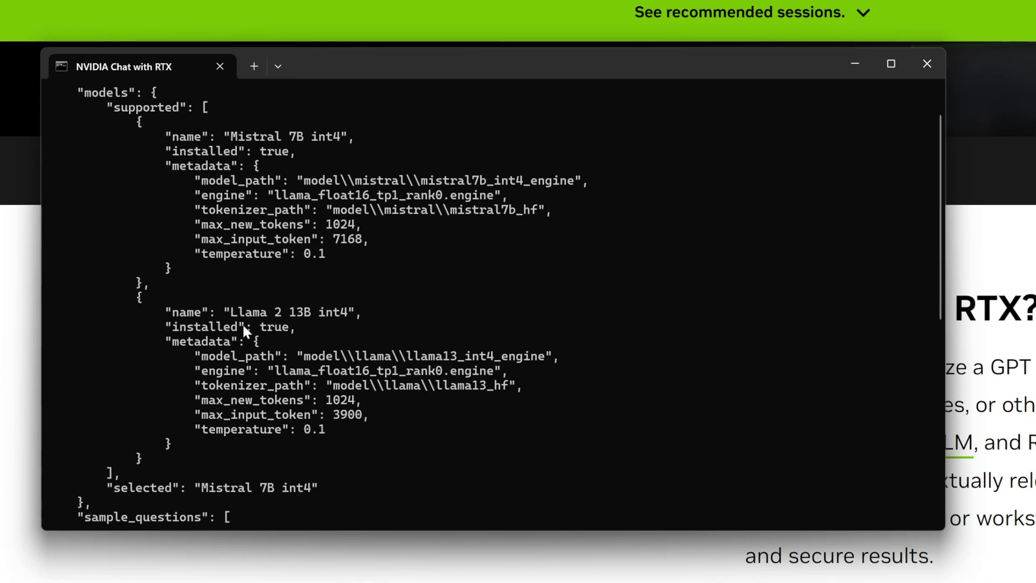
triple_click(384, 315)
click(383, 330)
scroll(373, 352, down, 4)
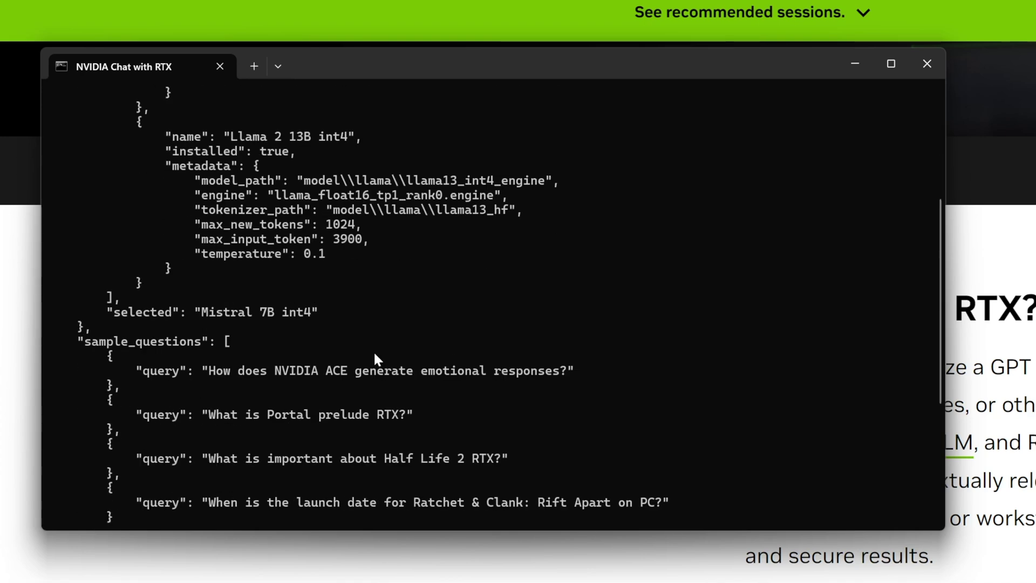
scroll(375, 355, down, 5)
drag(144, 152, 353, 345)
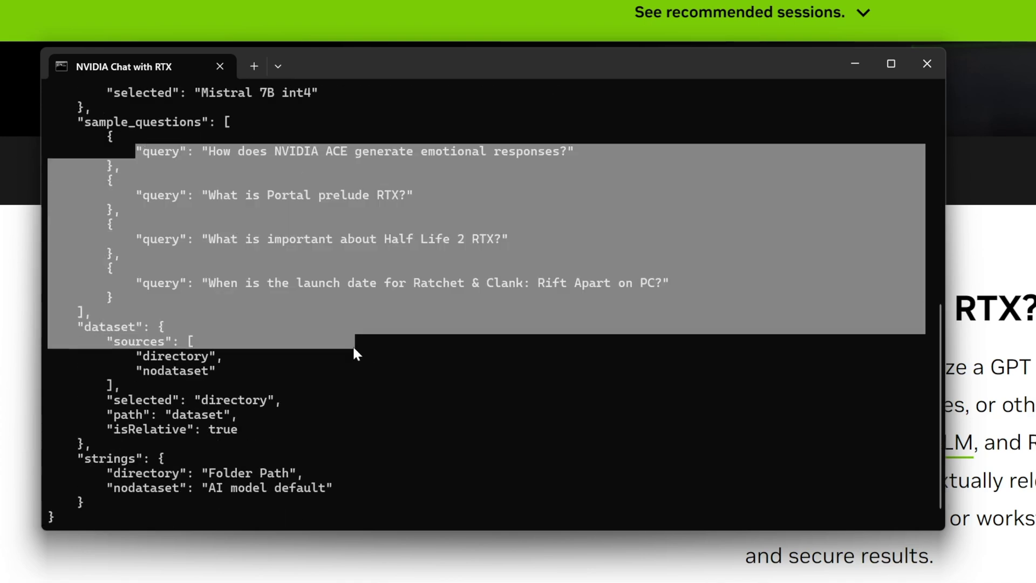
click(353, 346)
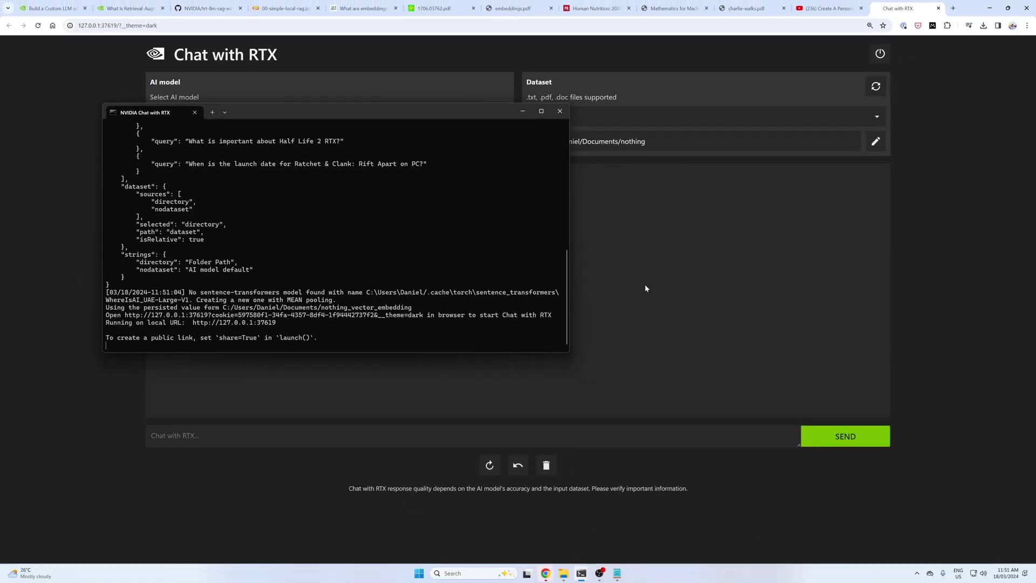
Go to the Chat with RTX page in the browser and inspect the available AI models without changing the selection
click(655, 278)
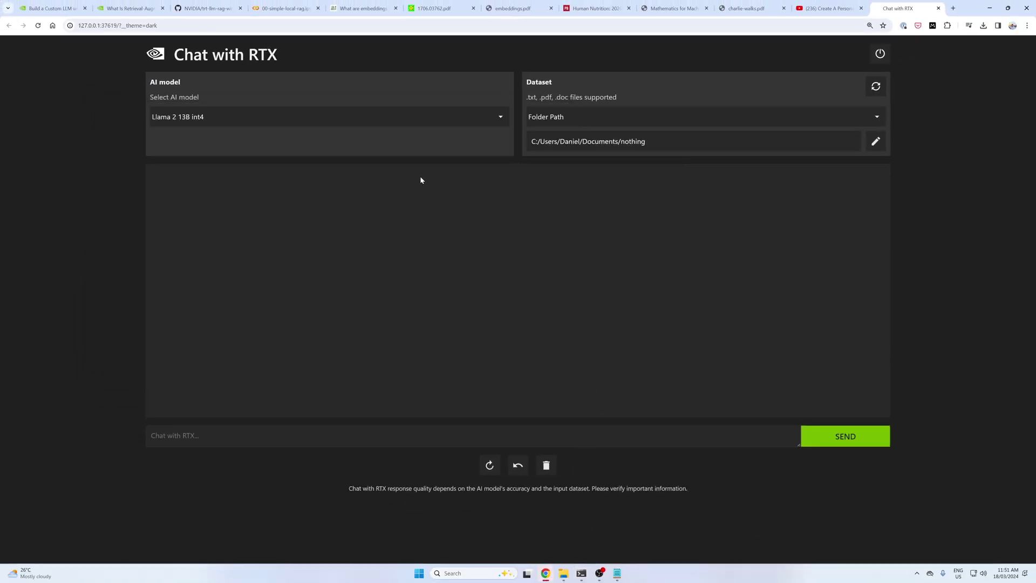
drag(174, 57, 345, 67)
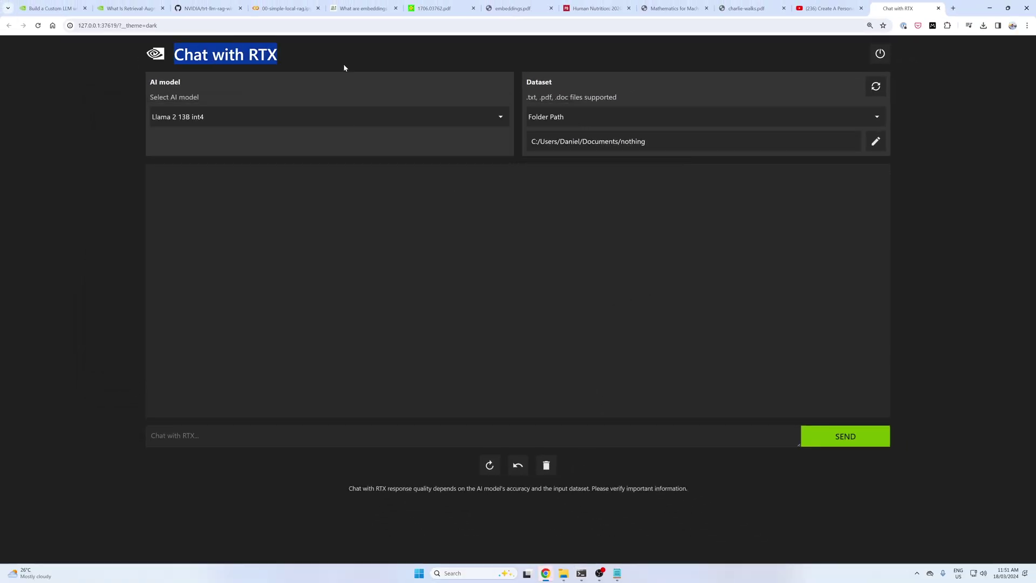
click(398, 119)
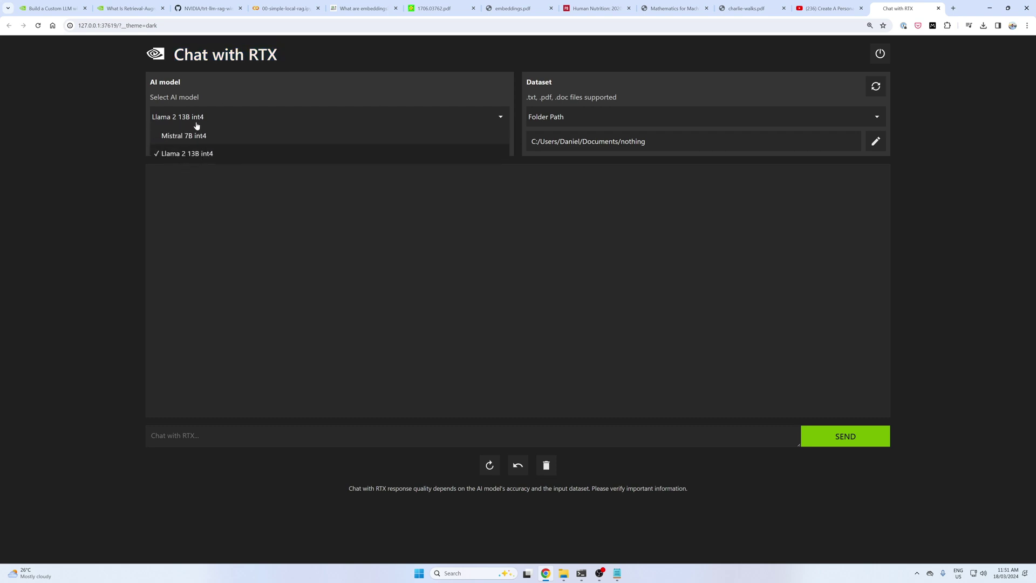
click(246, 224)
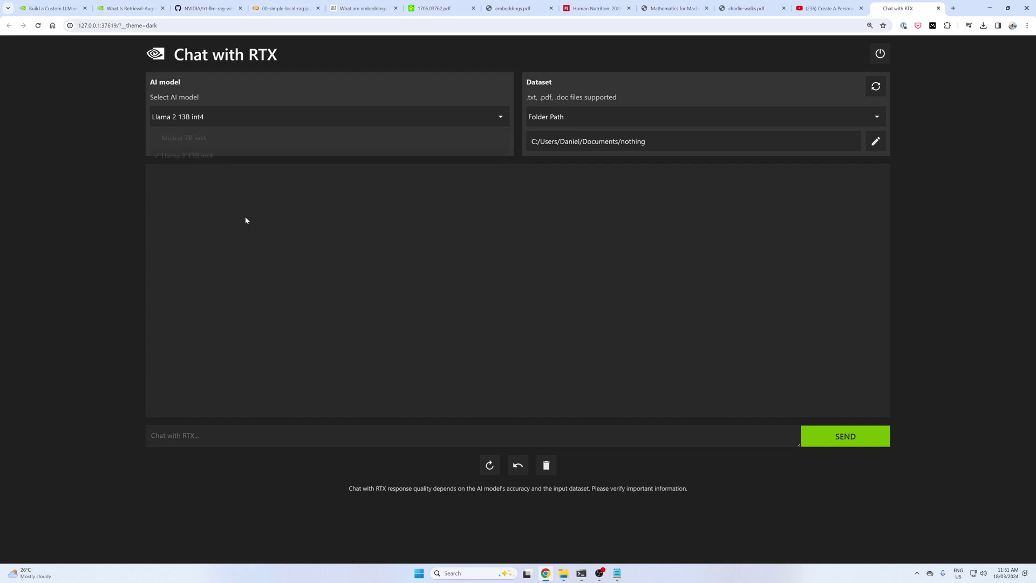
click(190, 124)
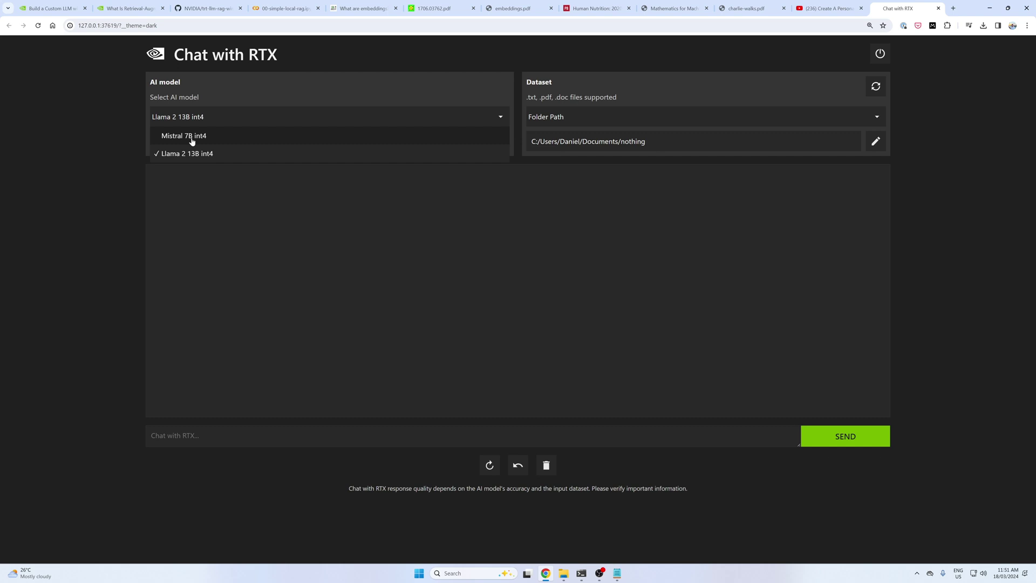
click(240, 229)
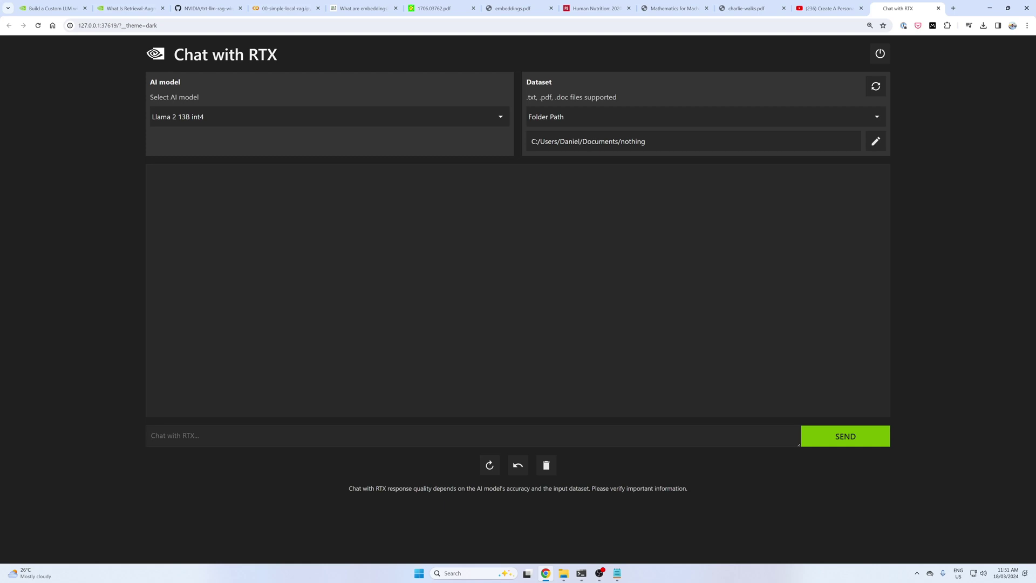
Ask the chatbot "What are macronutrients?"
text(Macr)
key(BackSpace)
key(BackSpace)
key(BackSpace)
key(BackSpace)
text(What)
key(Return)
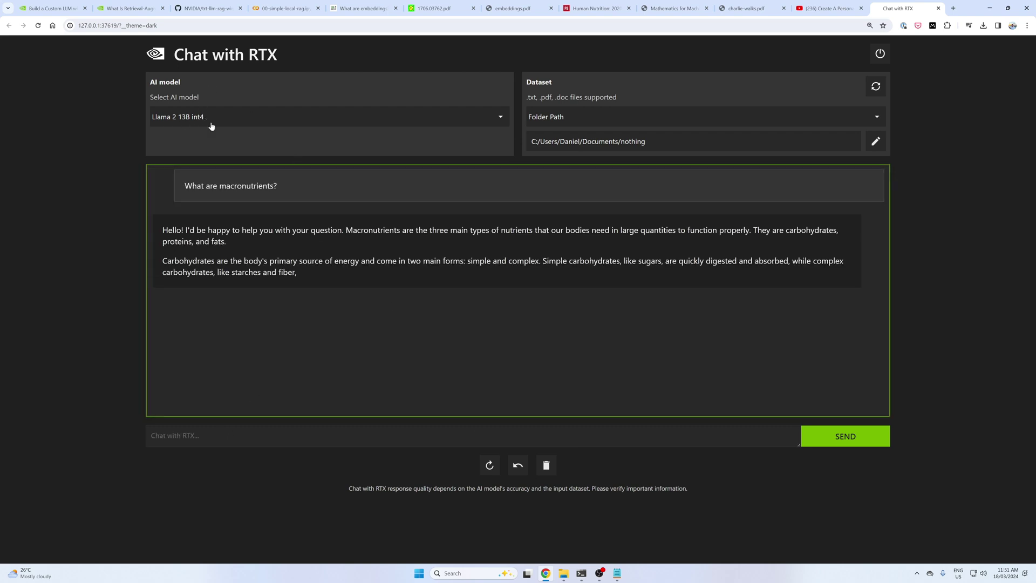
Read the chatbot's answer, including its paragraphs on carbohydrates, proteins and fats
drag(163, 230, 390, 334)
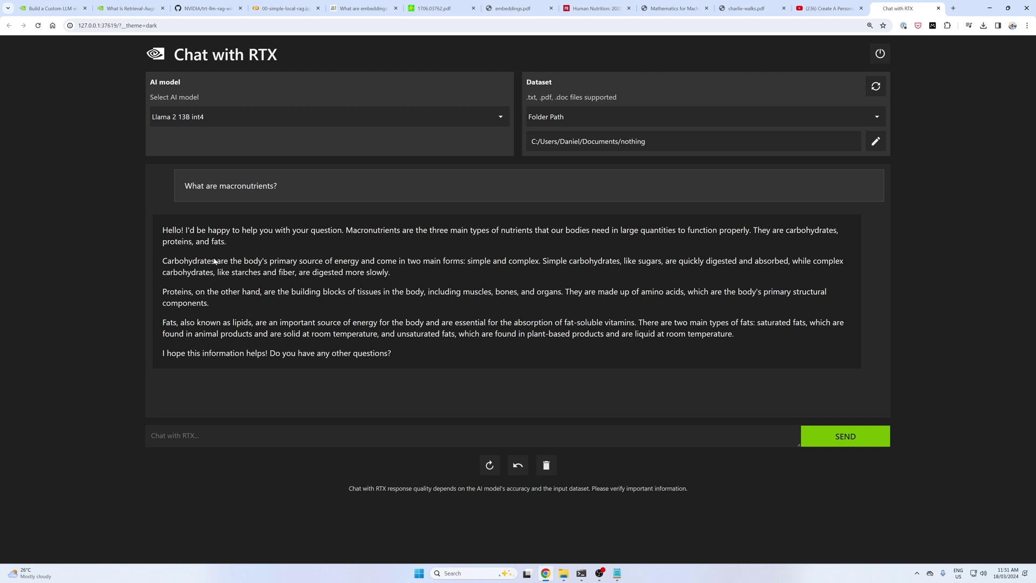
double_click(174, 261)
double_click(176, 292)
click(177, 319)
Check the contents of the "nothing" dataset folder in Documents, and return to the Chat with RTX page
click(563, 573)
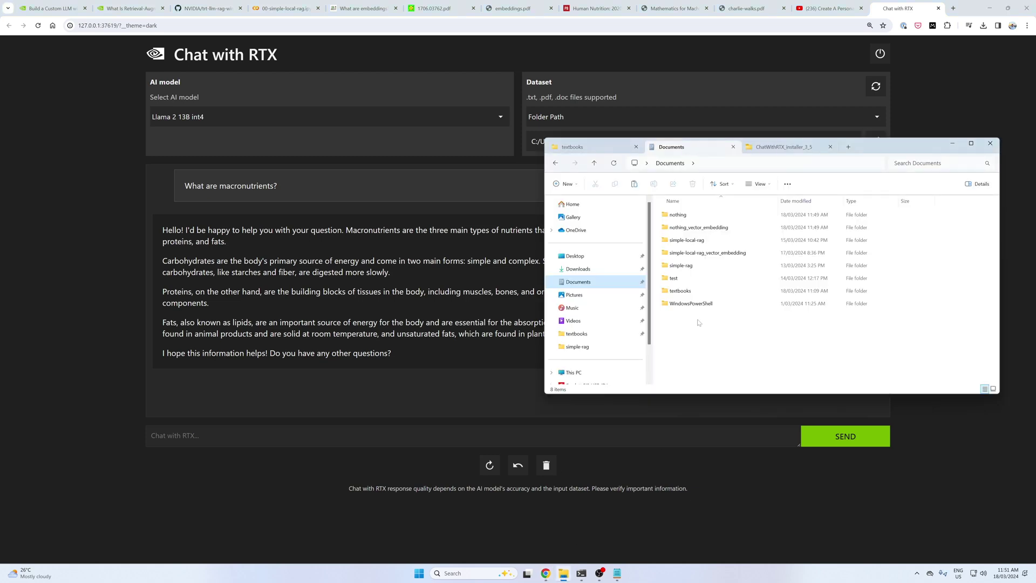
double_click(680, 216)
click(669, 163)
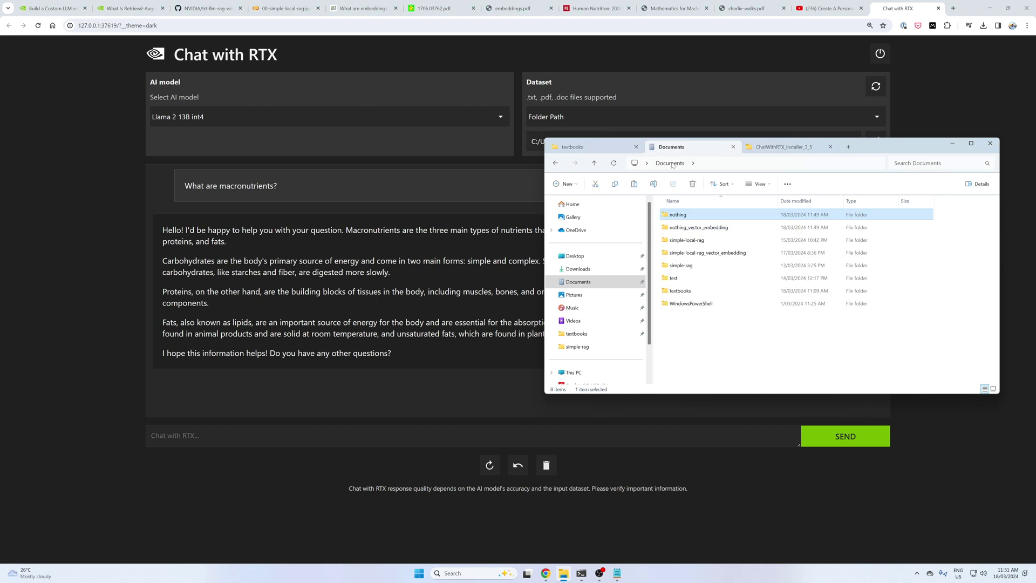
click(488, 189)
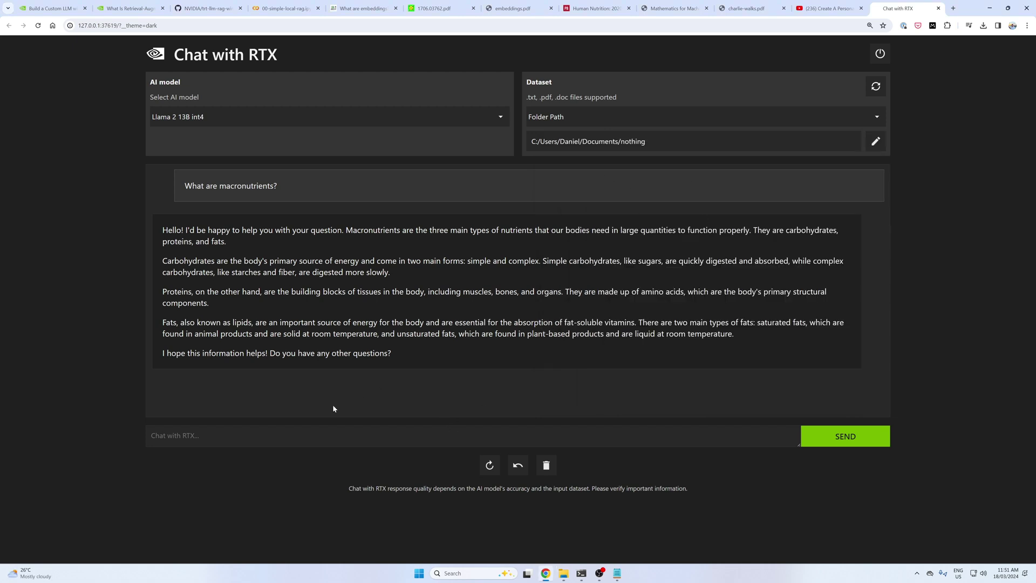
Change the dataset folder path to the textbooks folder in Documents
click(876, 142)
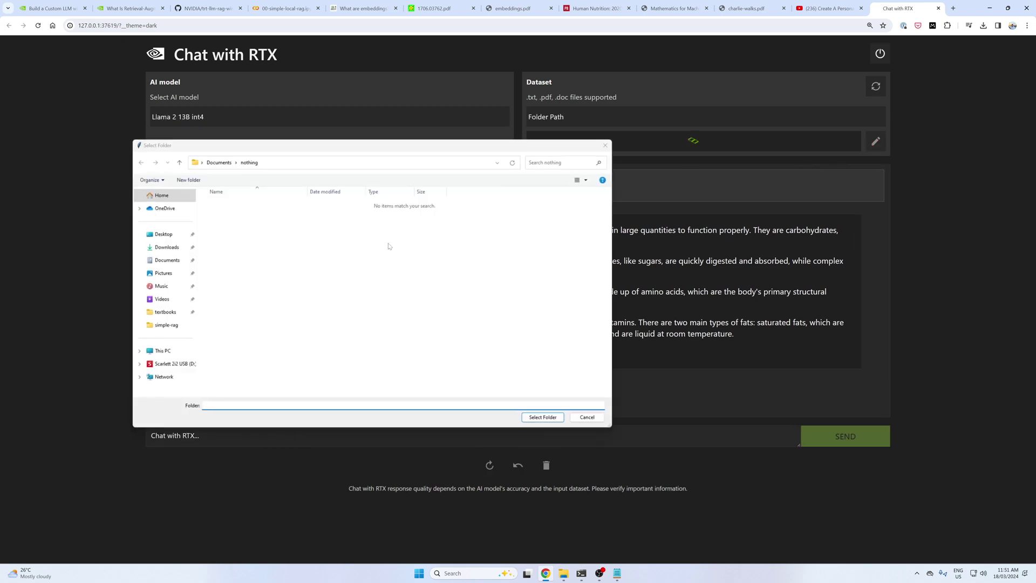
click(219, 163)
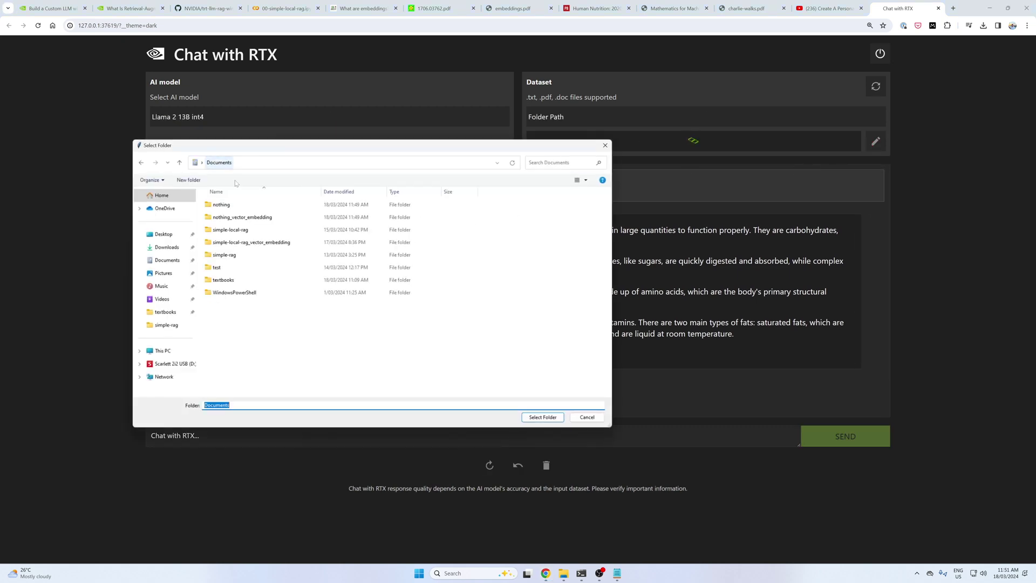
double_click(229, 285)
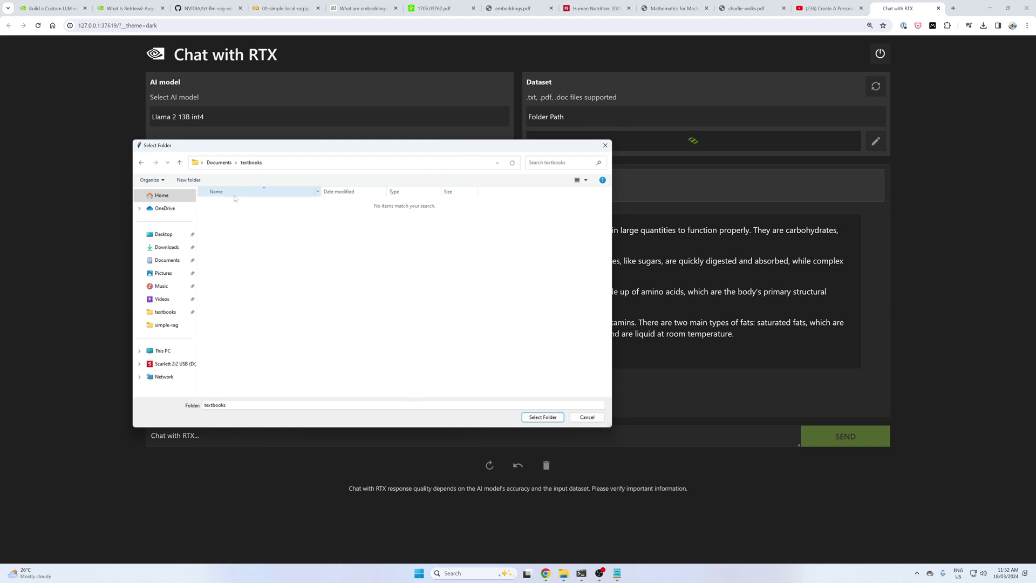
click(534, 418)
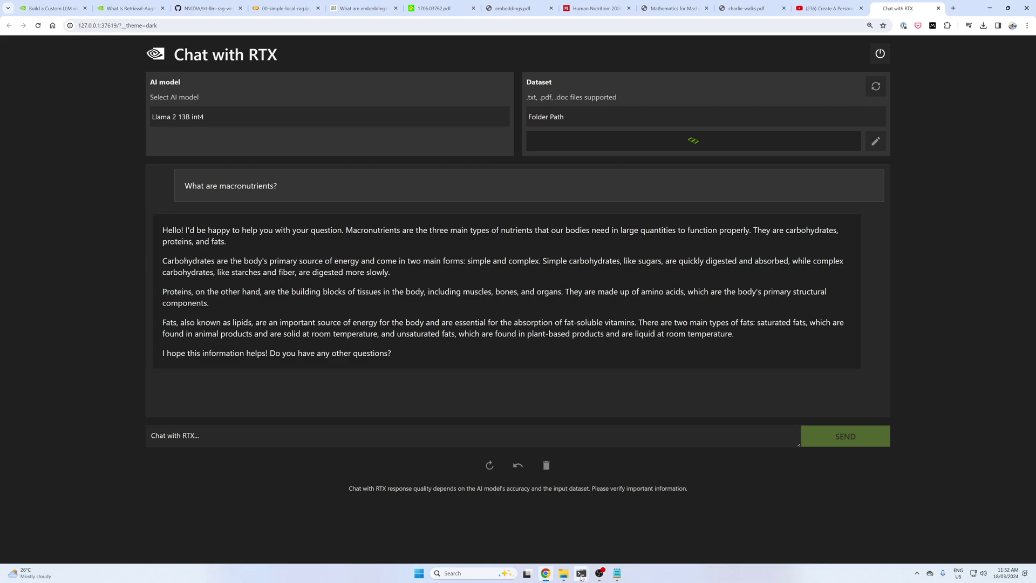
Check the dataset processing in the NVIDIA Chat with RTX terminal and view the textbooks folder's files beside it
mouse_move(581, 576)
click(603, 538)
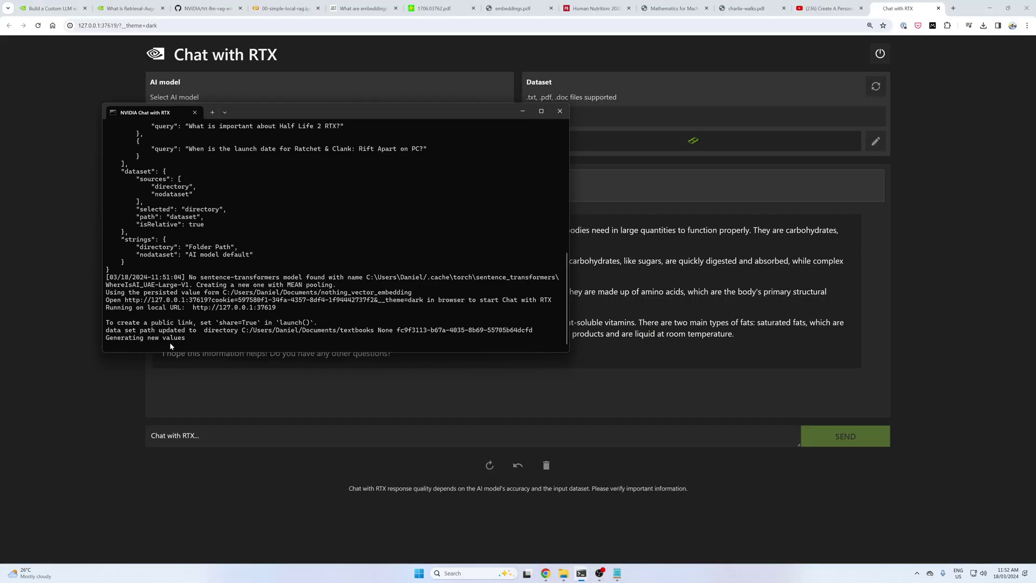
click(564, 575)
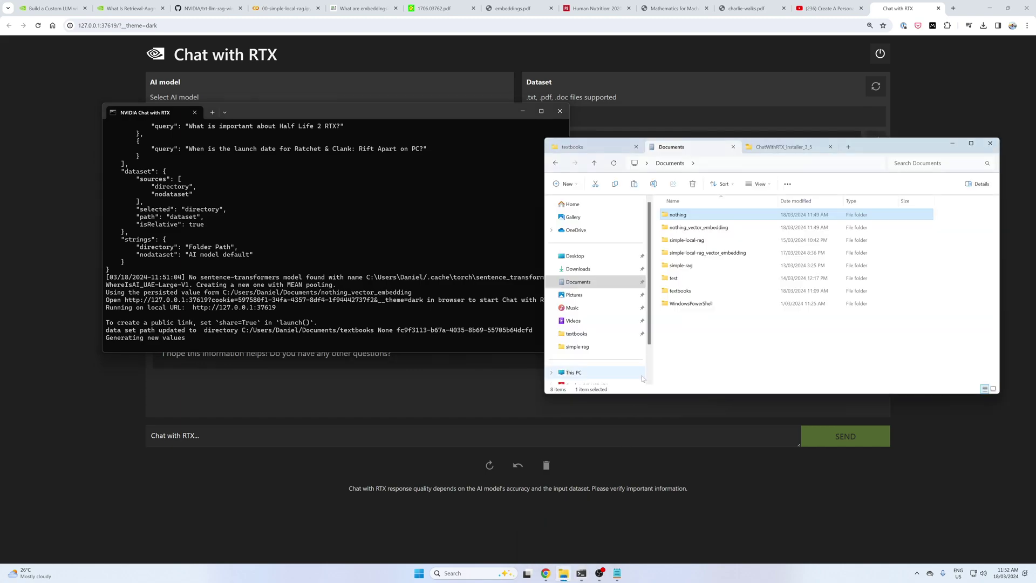
double_click(679, 291)
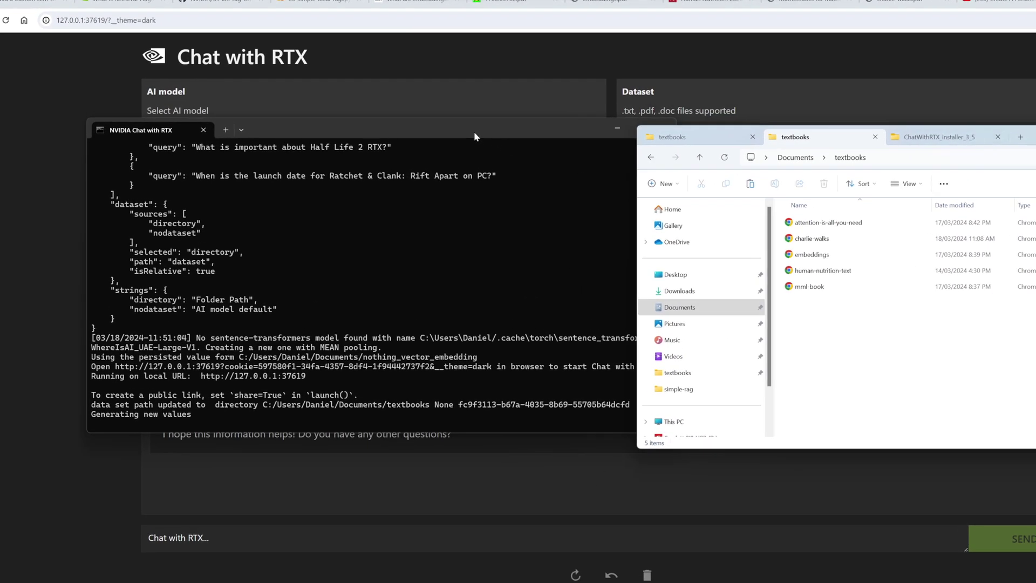
drag(474, 131, 410, 135)
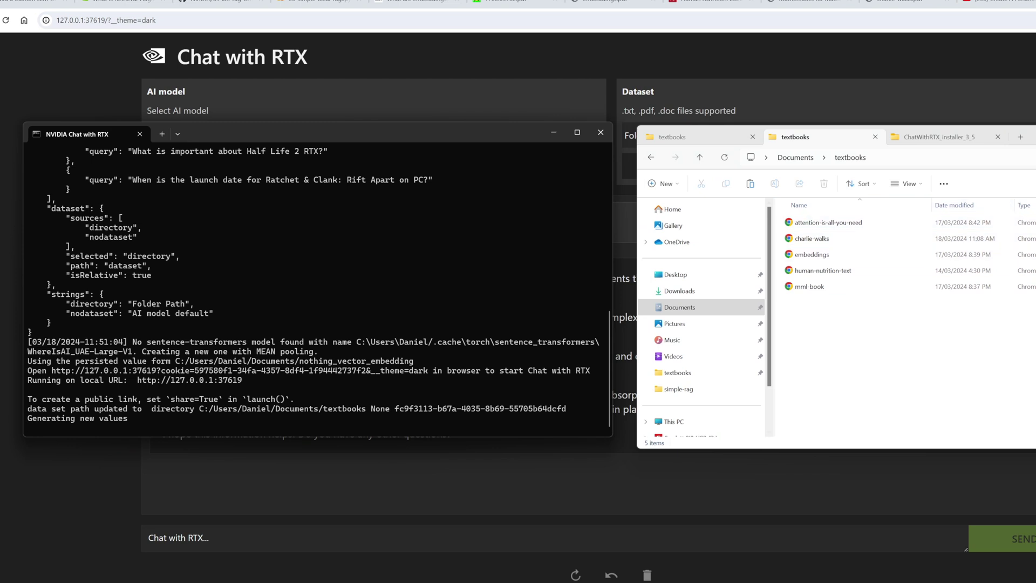
mouse_move(1035, 143)
mouse_down()
mouse_move(1016, 138)
mouse_move(1035, 146)
mouse_up()
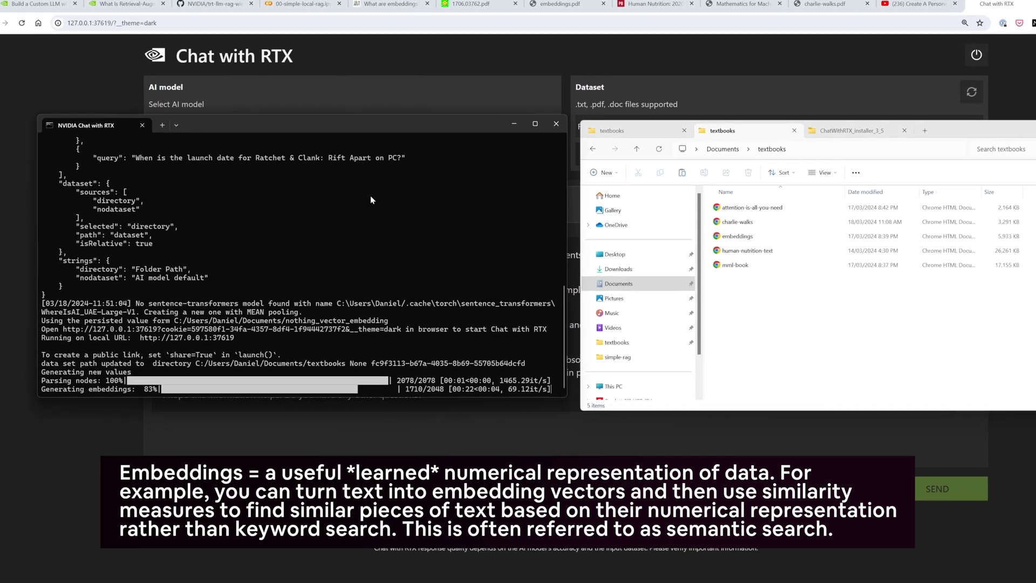
View the "What are embeddings?" web page, skim the "Attention Is All You Need" PDF in the browser, and check the textbooks folder
click(373, 3)
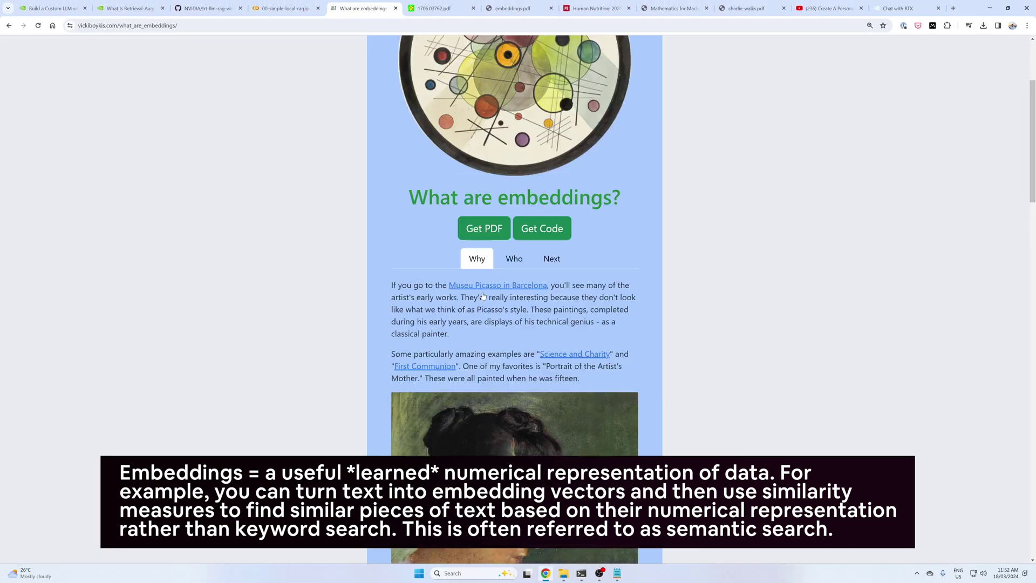
click(408, 5)
scroll(477, 298, down, 20)
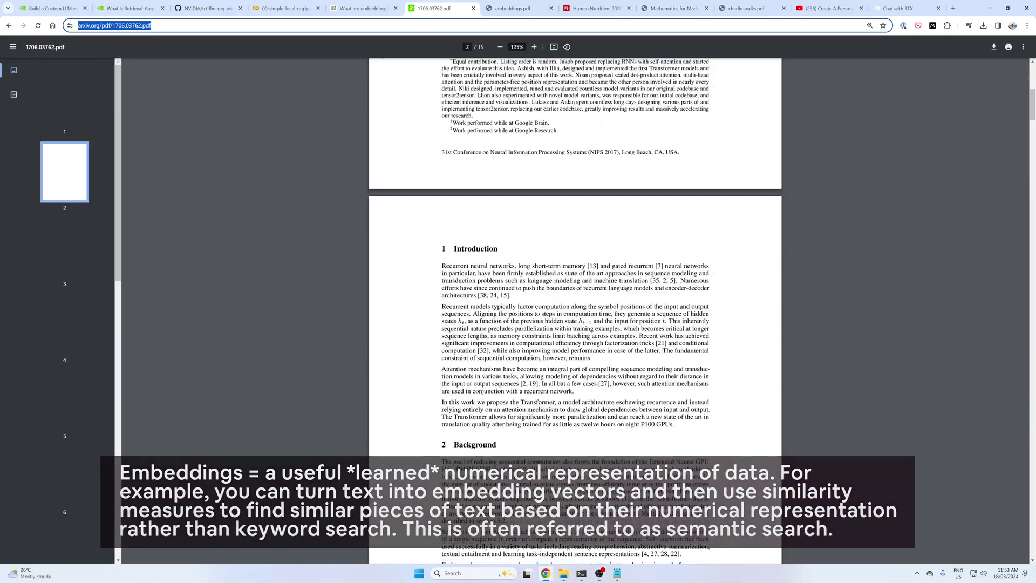
scroll(575, 310, down, 20)
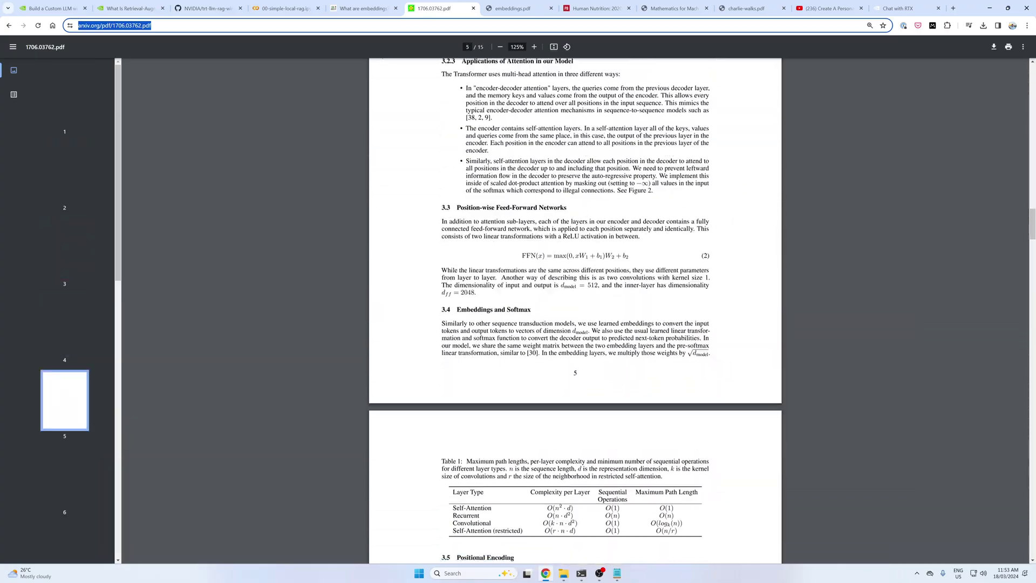
scroll(475, 299, up, 20)
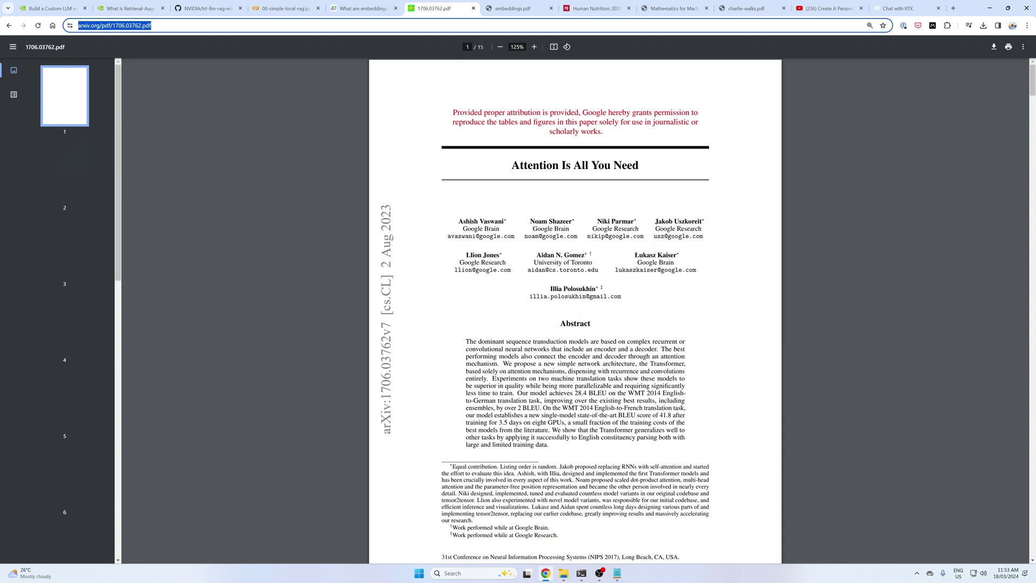
click(564, 574)
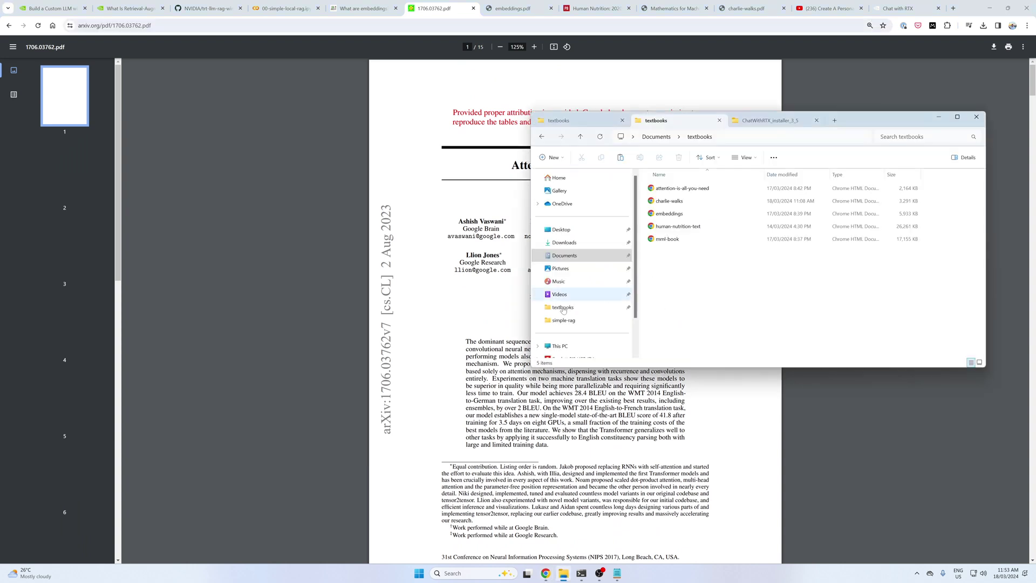
click(484, 318)
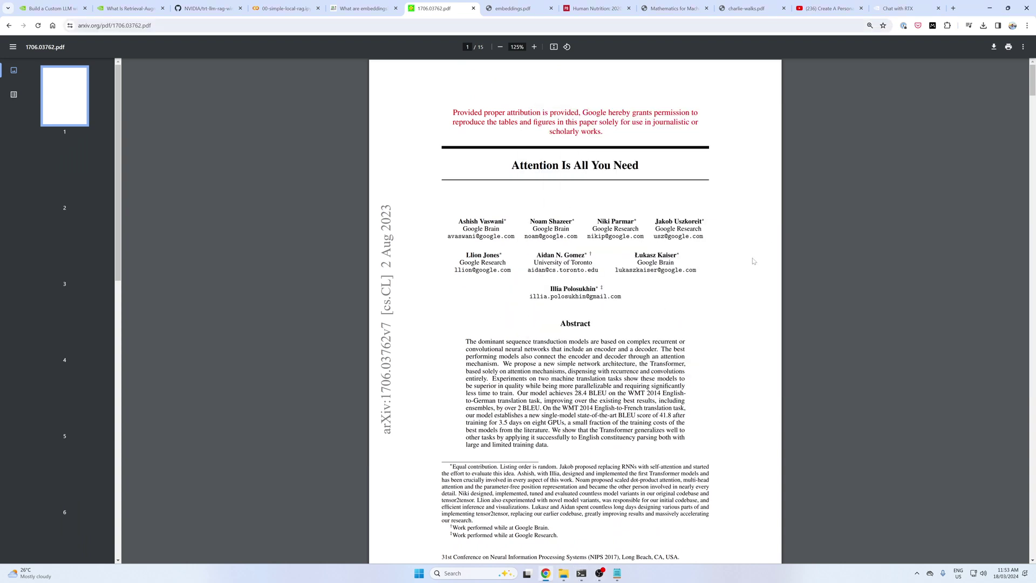
Check the supported dataset file types on the Chat with RTX page, and skim embeddings.pdf back to its cover page
click(886, 8)
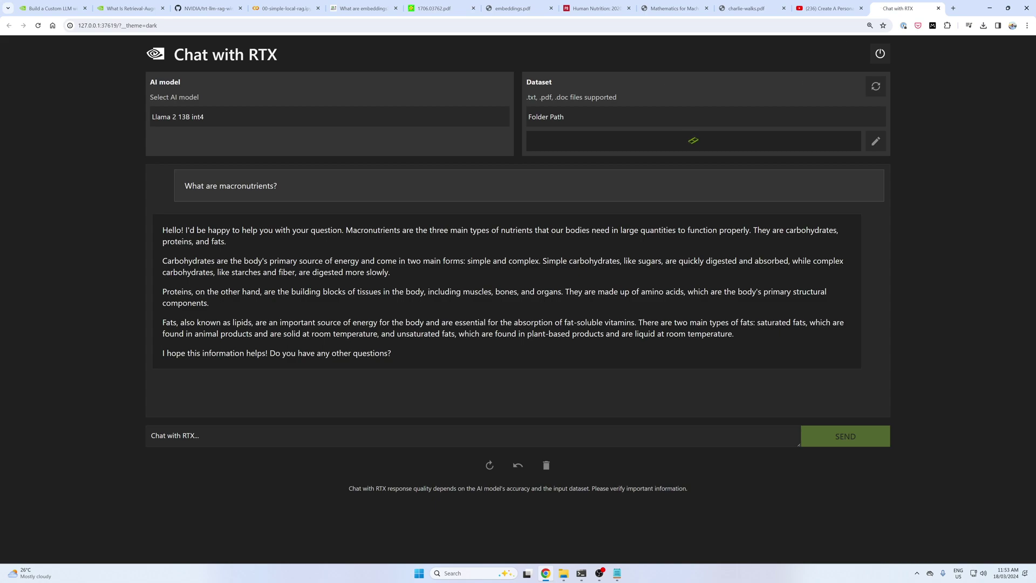
drag(555, 97, 623, 99)
click(623, 98)
click(536, 9)
scroll(563, 214, down, 5)
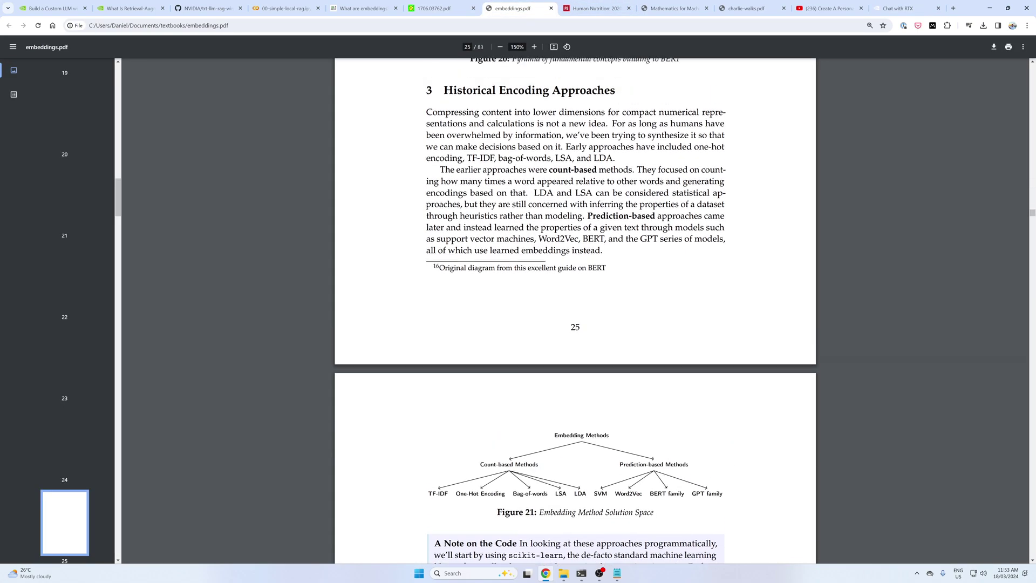
scroll(563, 213, up, 20)
scroll(550, 258, up, 20)
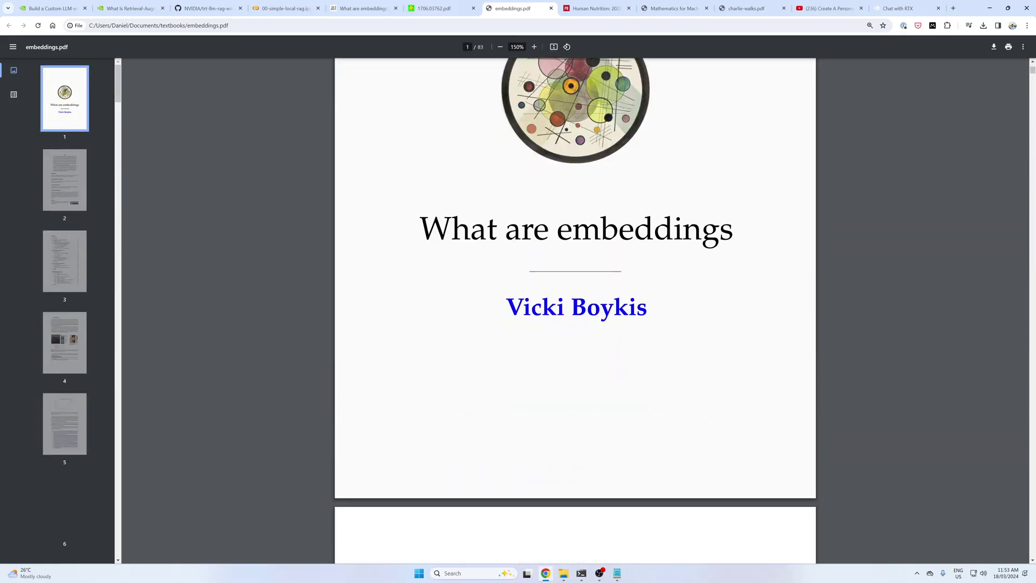
Look at the download section of the Human Nutrition: 2020 Edition page and skim the Mathematics for Machine Learning PDF
click(596, 8)
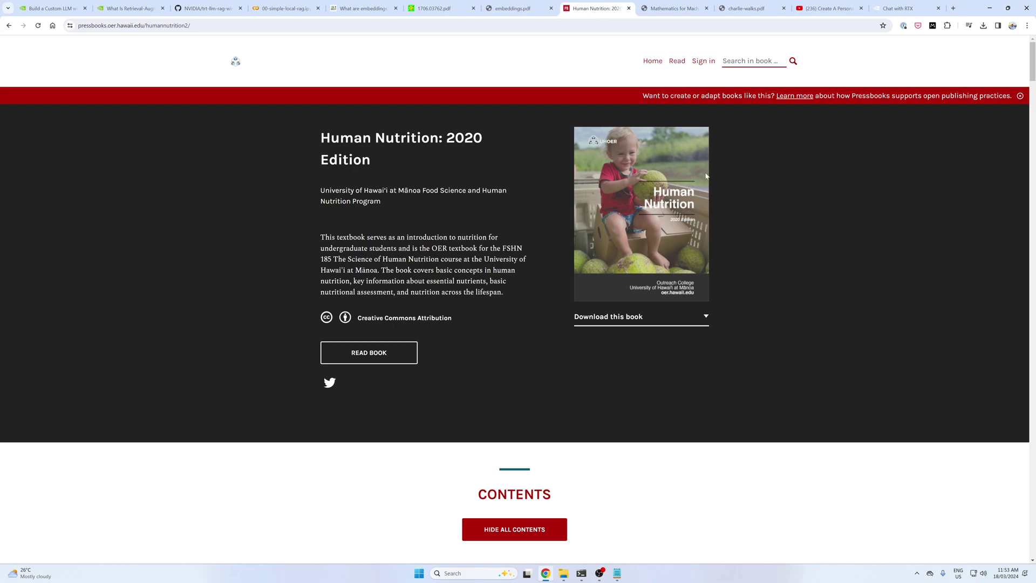
click(616, 326)
click(595, 356)
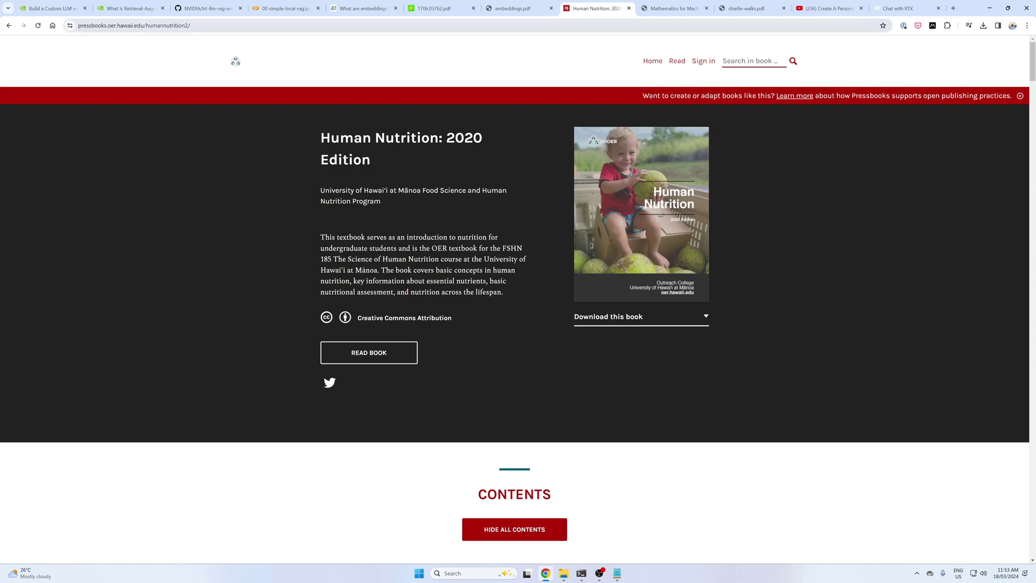
click(675, 8)
scroll(528, 280, up, 20)
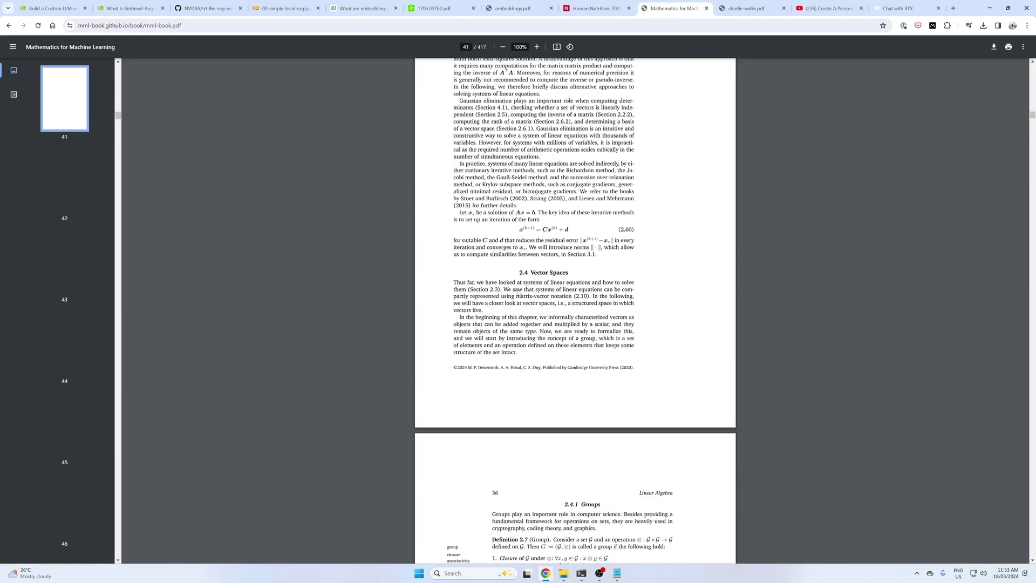
scroll(528, 280, down, 10)
Skim through the pages of charlie-walks.pdf
click(746, 8)
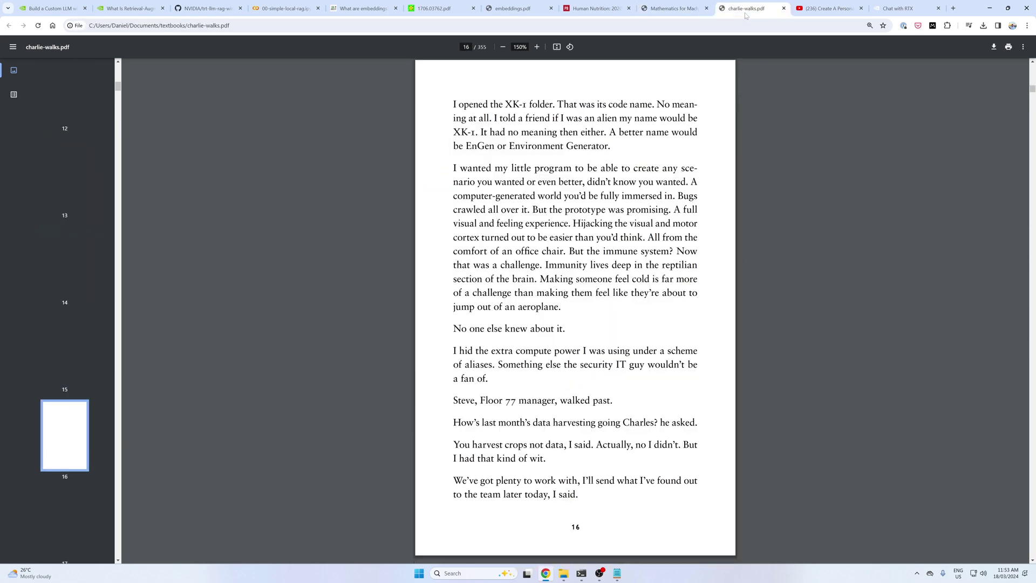
scroll(575, 297, up, 5)
scroll(558, 324, down, 15)
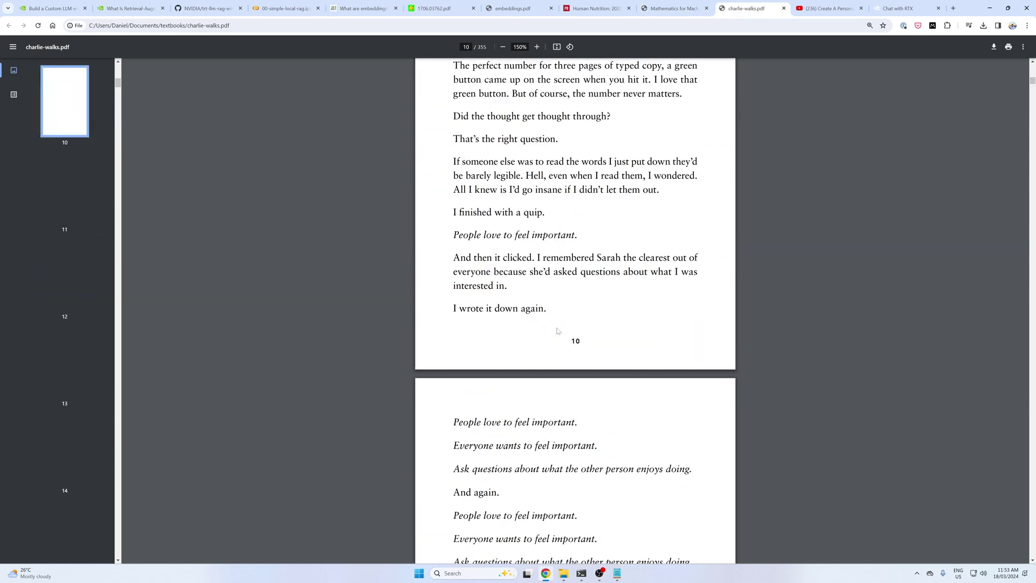
scroll(558, 325, down, 20)
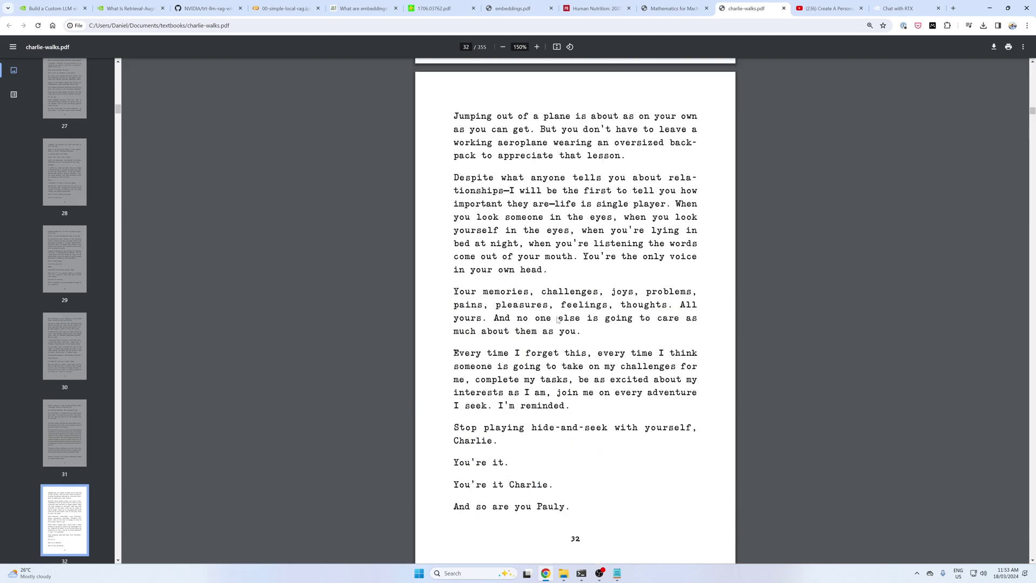
scroll(560, 314, down, 15)
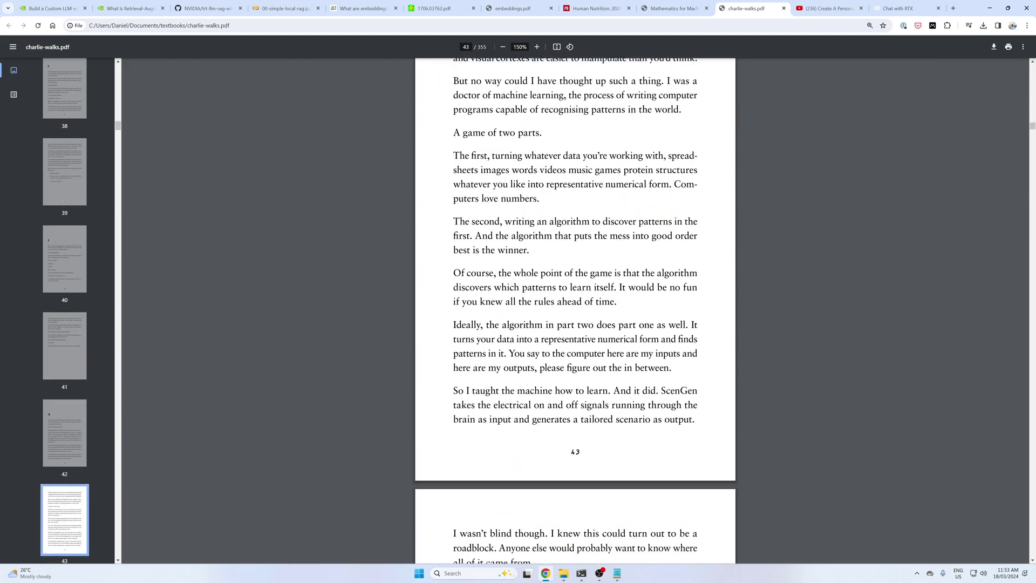
Check the embedding progress in the Chat with RTX terminal and look in Documents for the textbooks vector embedding folder
click(895, 8)
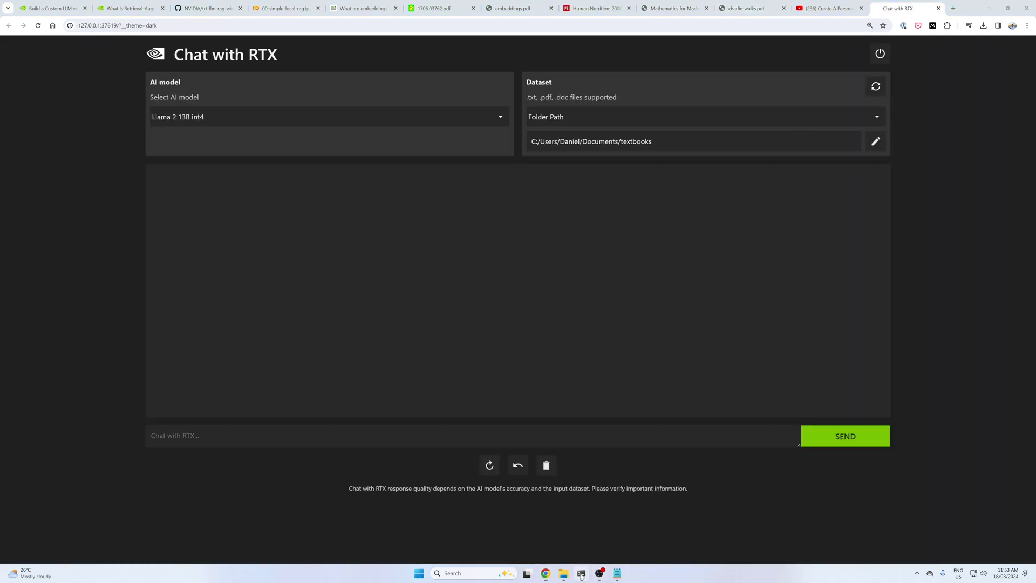
mouse_move(583, 571)
click(599, 554)
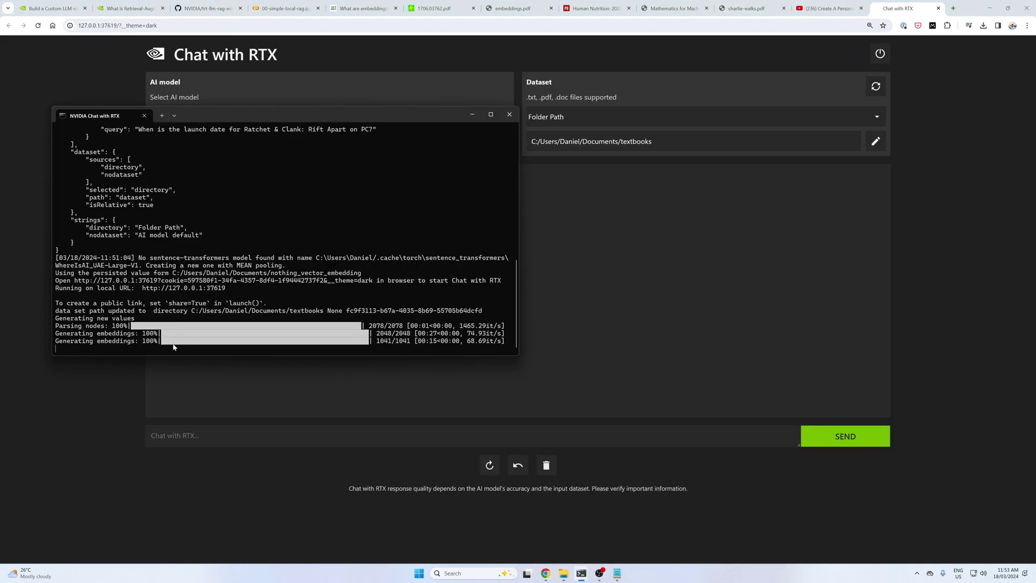
click(594, 529)
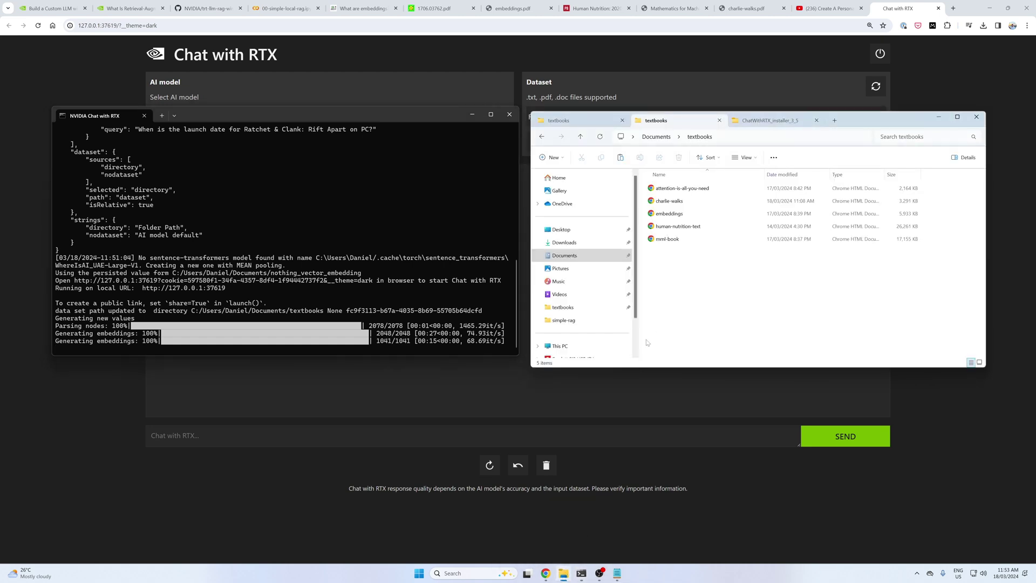
click(657, 136)
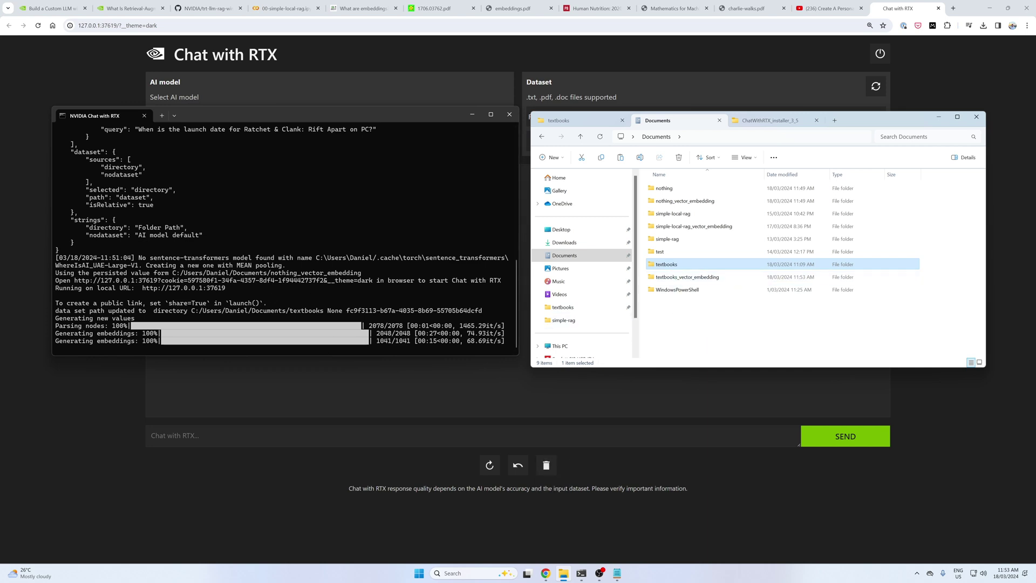
Return to the Chat with RTX page and ask the chatbot "What are embeddings?"
click(514, 435)
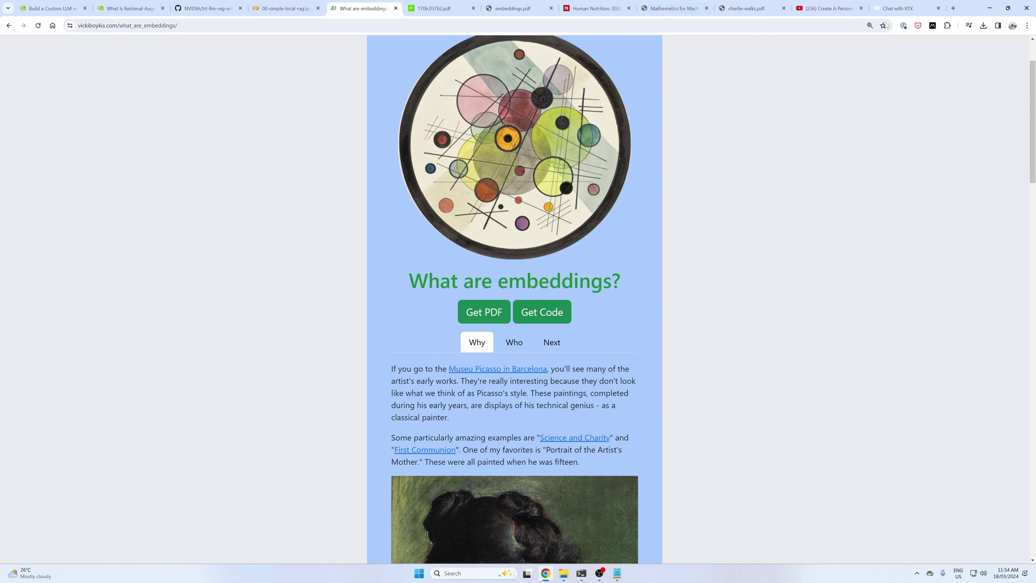
click(898, 8)
text(W)
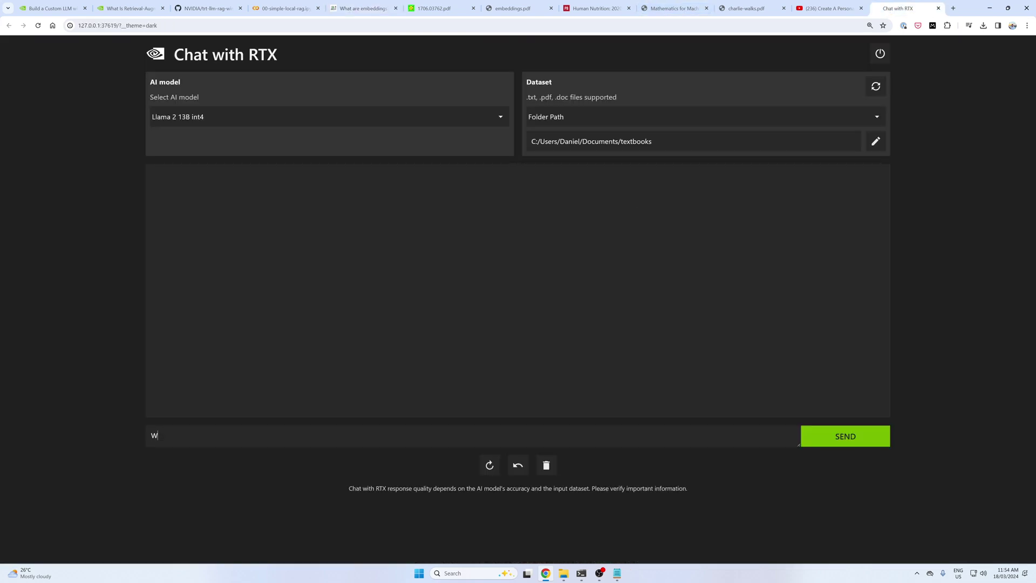
text(hat are embeddings?)
key(Return)
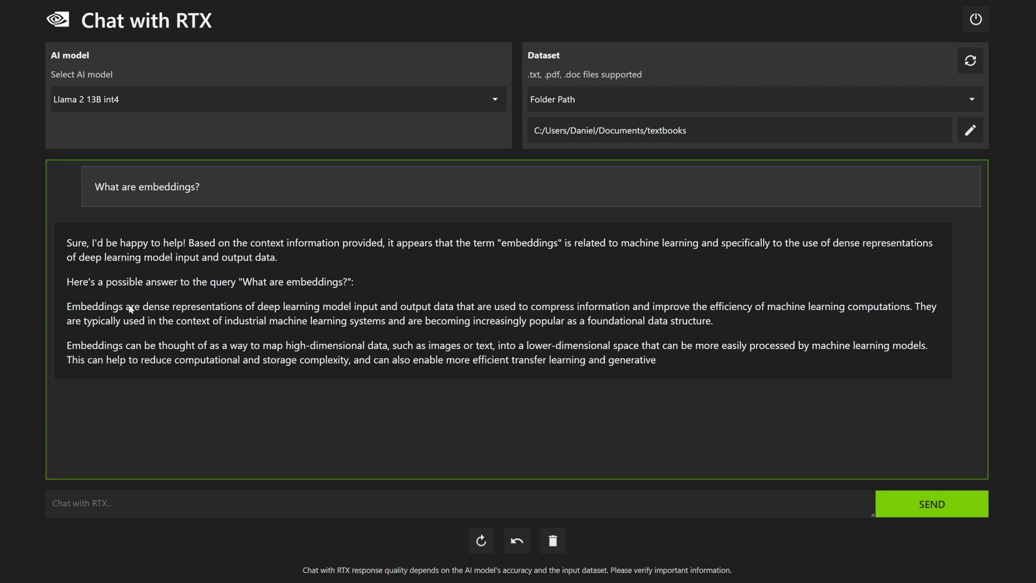
Read the chatbot's answer about embeddings, including the reference file listed at its end
drag(66, 243, 235, 312)
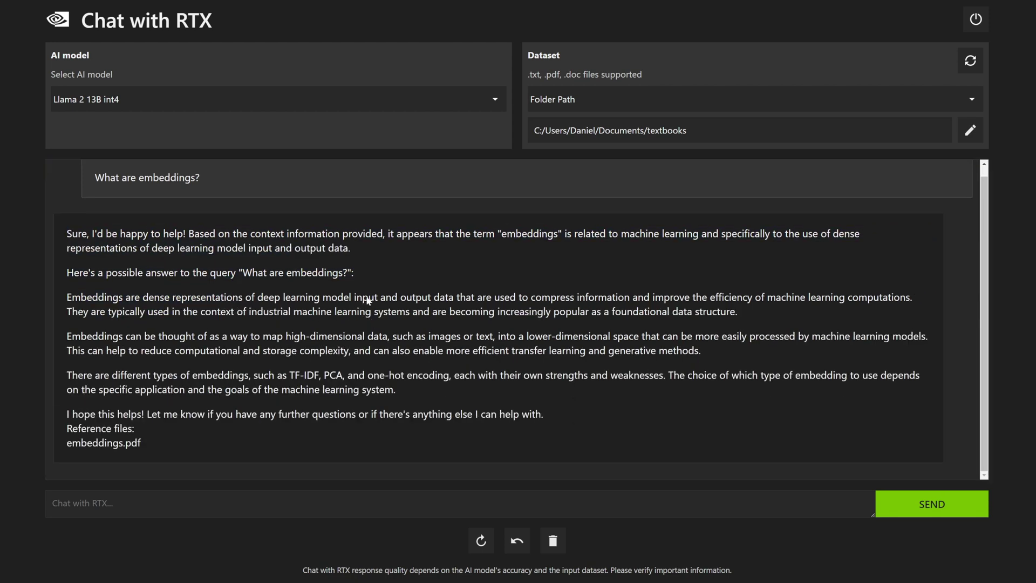
drag(440, 297, 532, 301)
click(578, 301)
drag(651, 298, 763, 315)
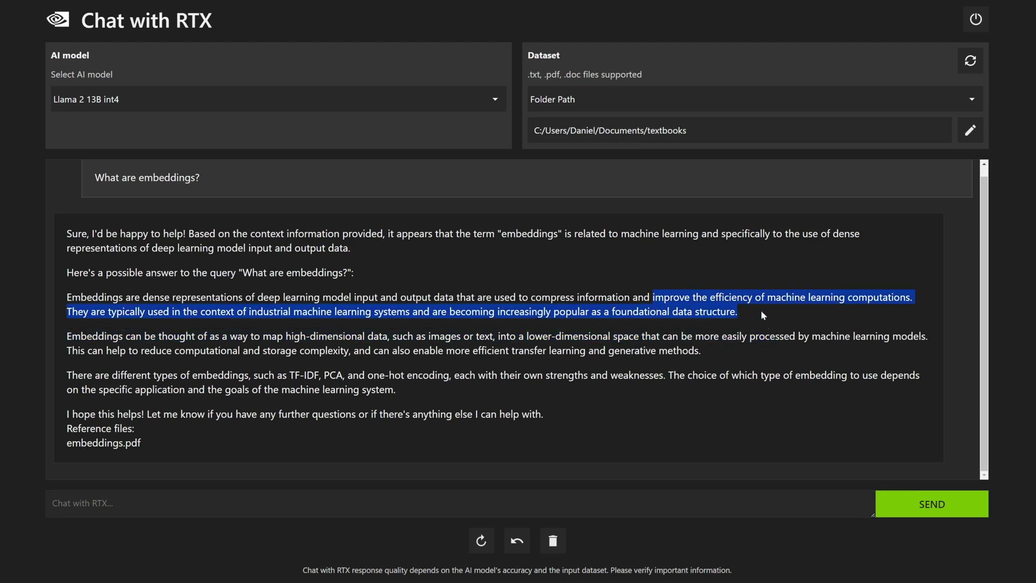
click(762, 313)
drag(165, 451, 63, 442)
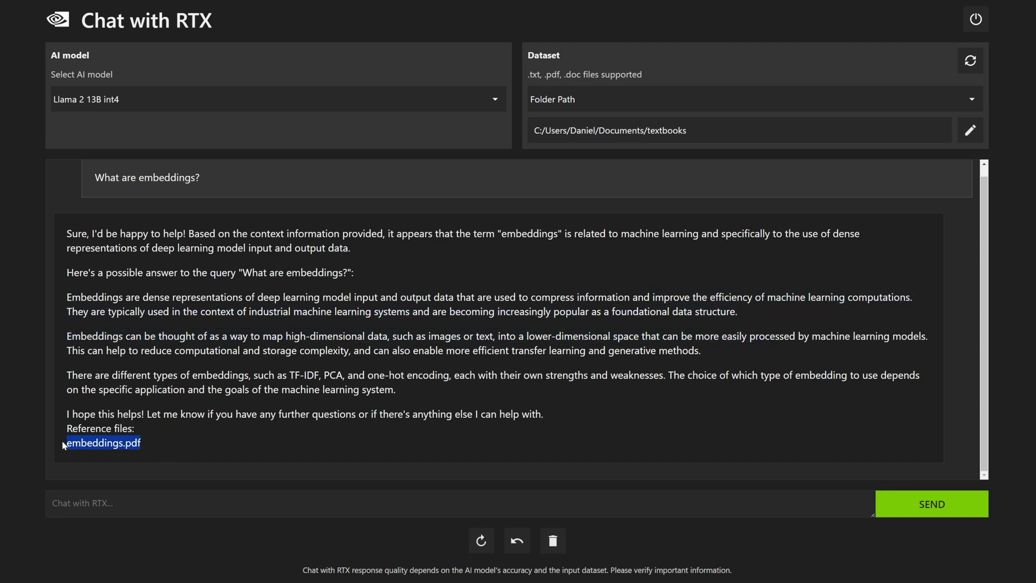
Open the textbooks folder in Documents and locate the embeddings file cited by the chatbot among its PDFs
key(alt+Tab)
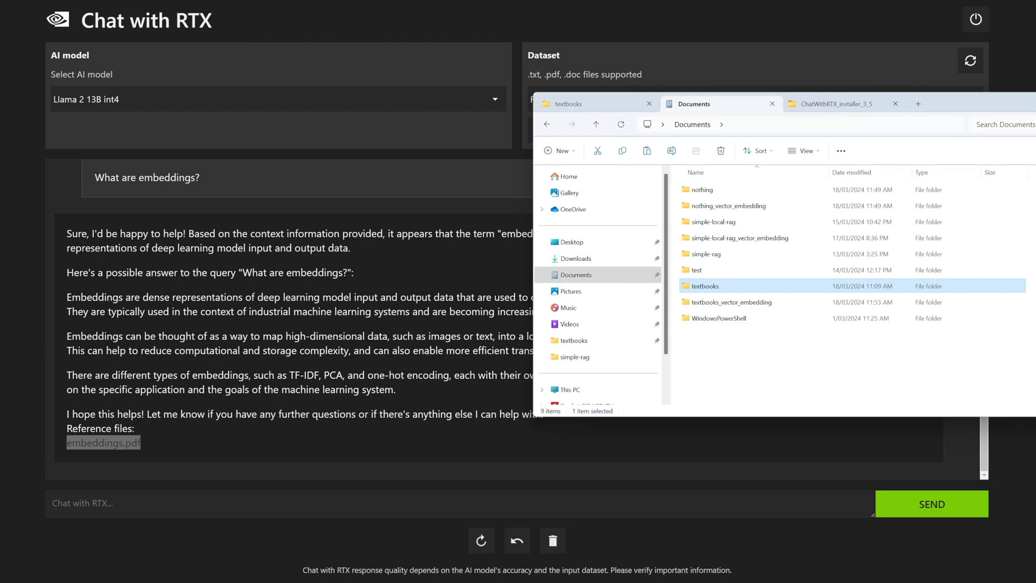
double_click(720, 285)
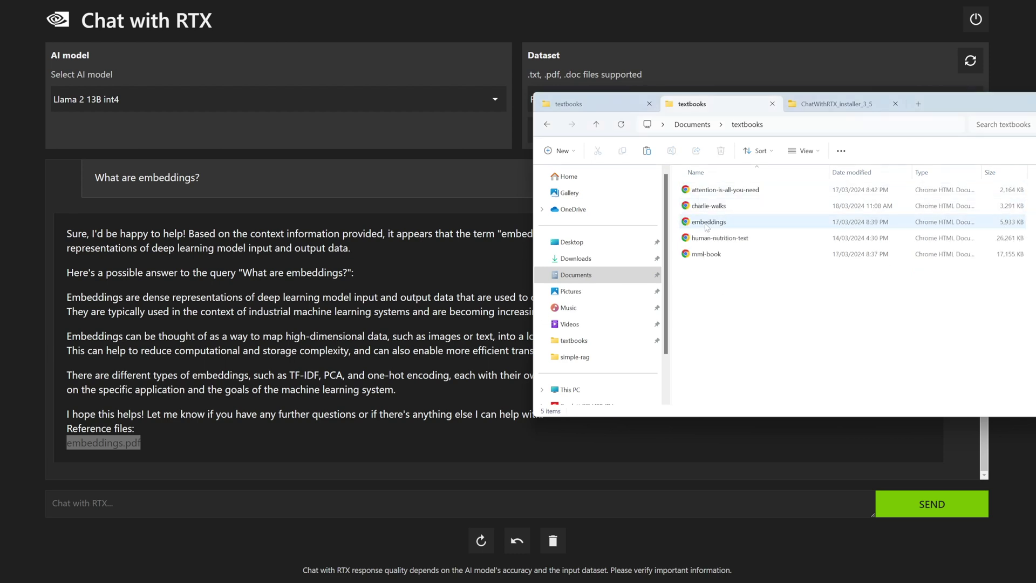
click(416, 433)
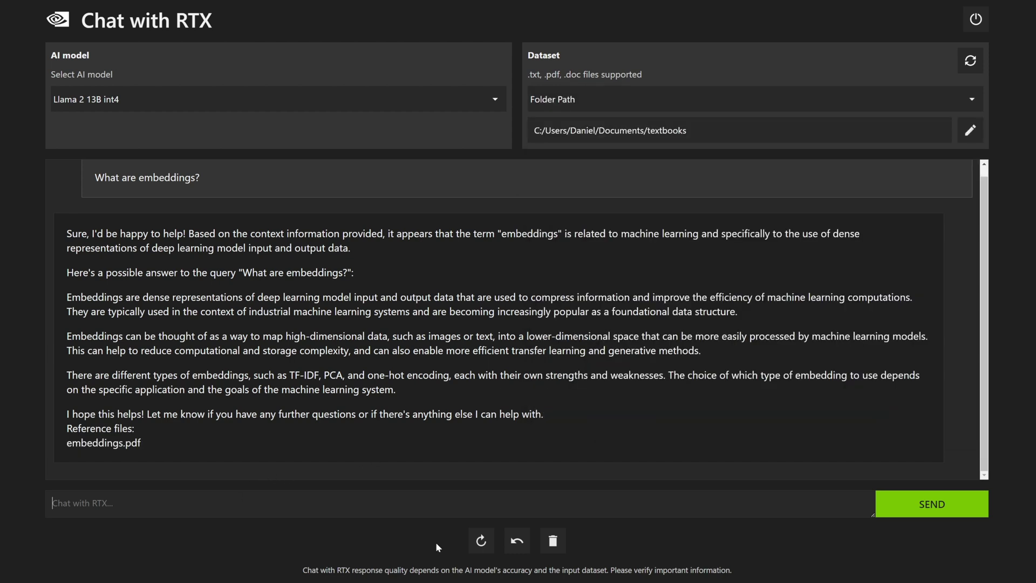
key(alt+Tab)
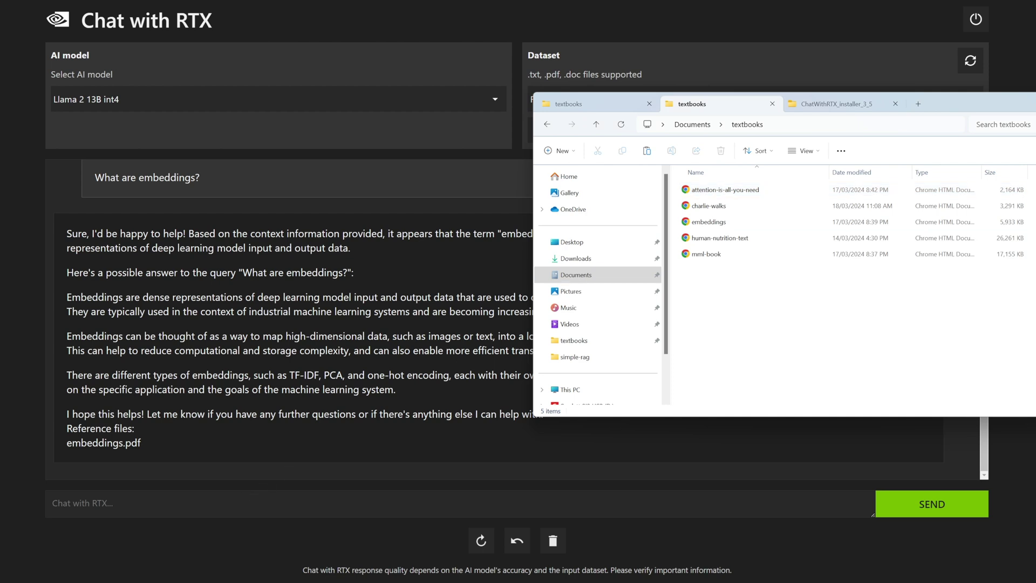
Ask the chatbot "What is the attention mechanism?"
click(259, 500)
text(What is the attent)
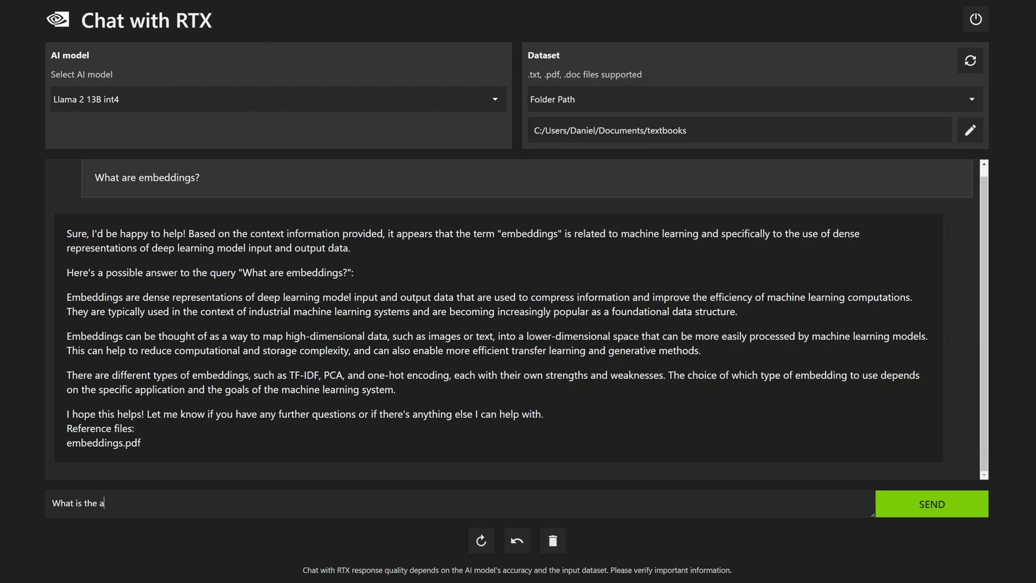
text(ion mechanism?)
key(Return)
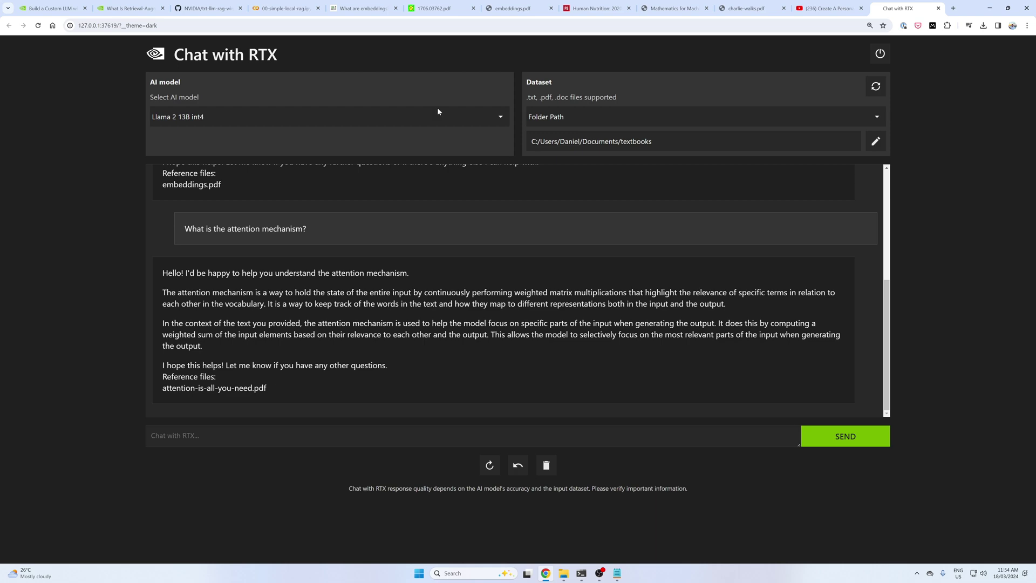
Search the "Attention Is All You Need" paper for "attention" and go through the matches
click(434, 8)
key(ctrl+f)
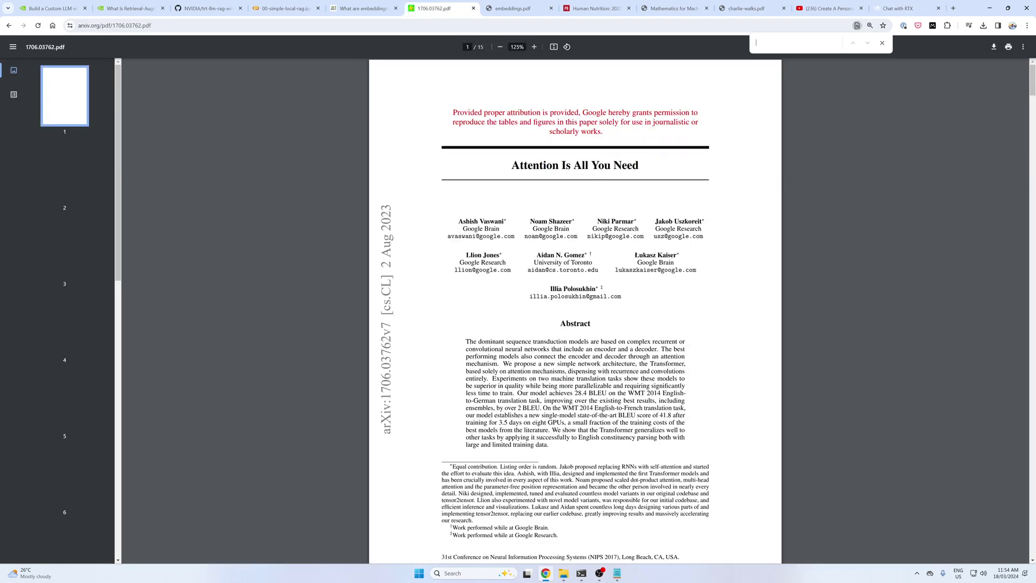
text(attention)
key(Return)
key(Return)
key(Return)
key(Return)
key(Return)
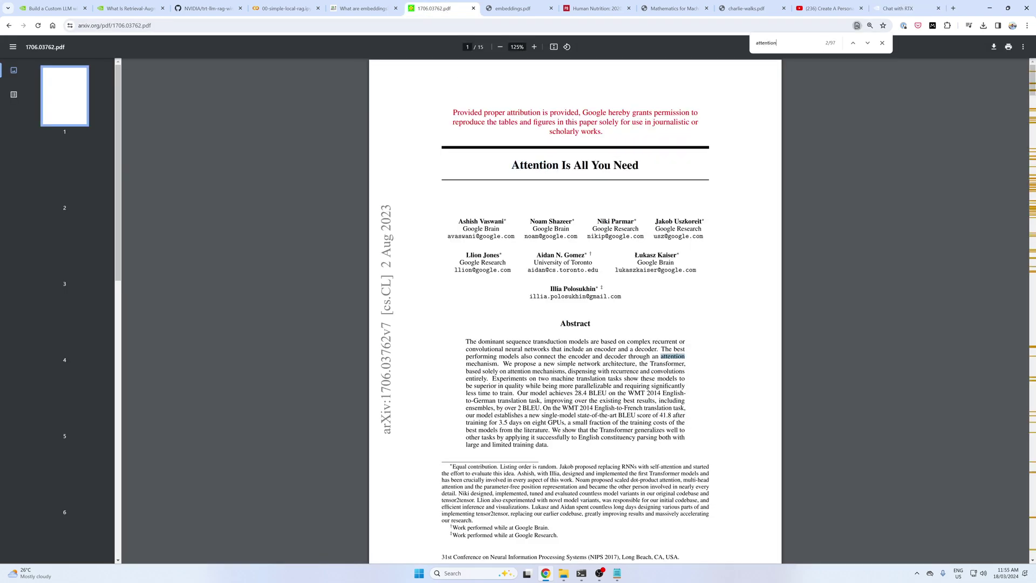
Search the same paper for "mechanism" instead and go through the matches
key(BackSpace)
key(BackSpace)
key(BackSpace)
key(BackSpace)
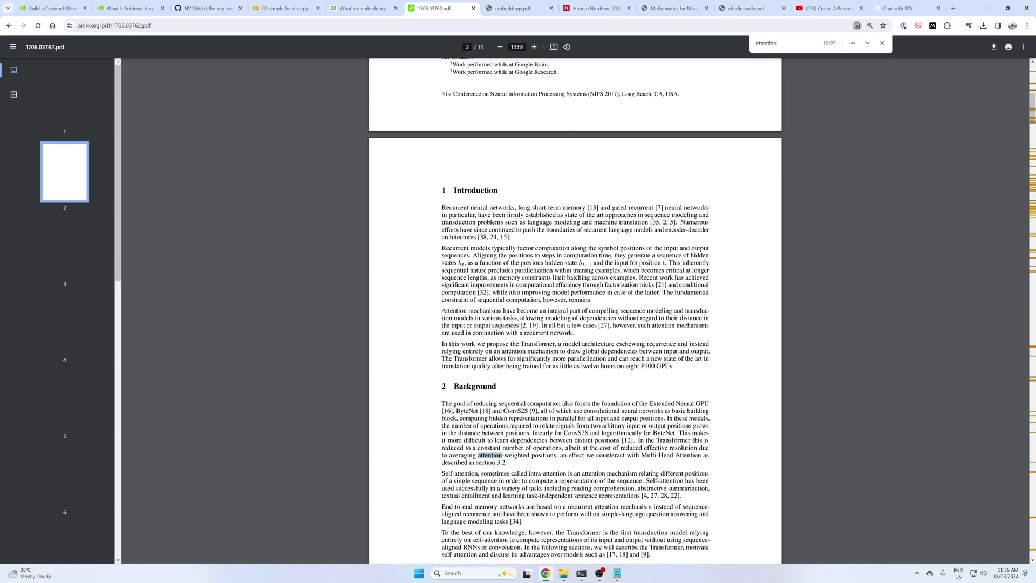
key(BackSpace)
key(BackSpace)
key(BackSpace)
key(BackSpace)
key(BackSpace)
text(m)
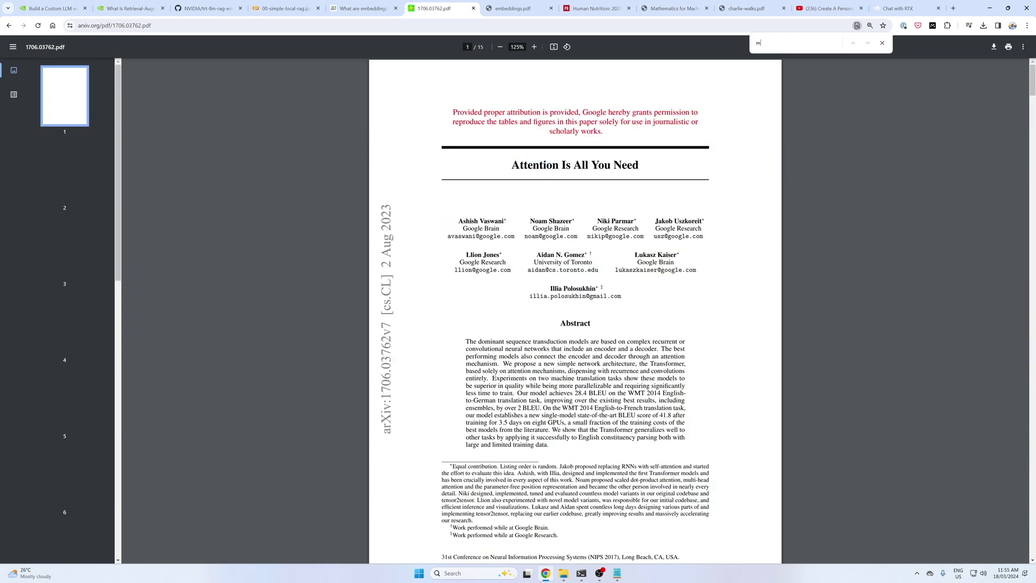
text(echanism)
key(Return)
key(Return)
key(Return)
key(Return)
key(Return)
key(Return)
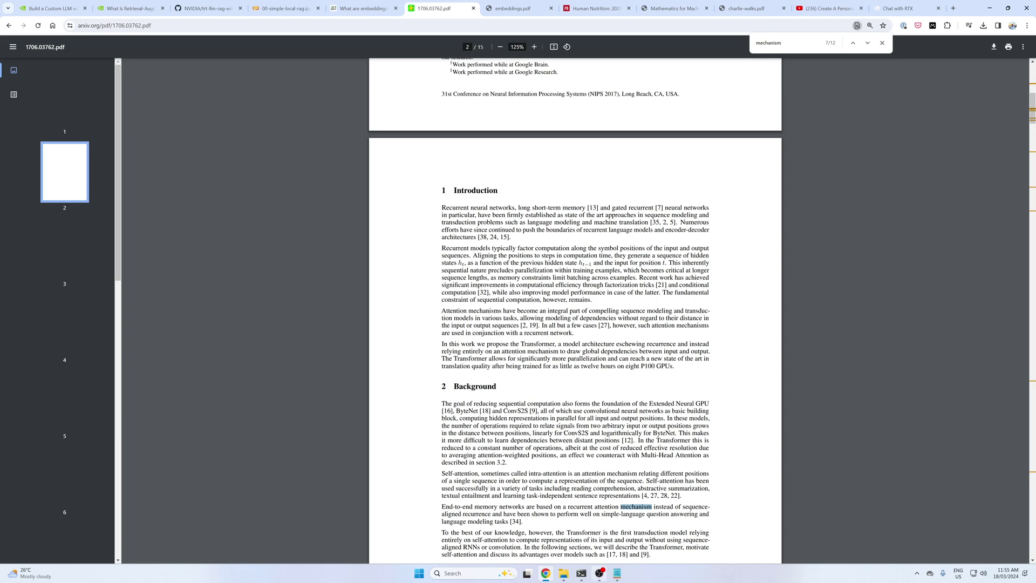
Return to the Chat with RTX page in full screen and ask the chatbot "What is matrix multiplication?"
click(896, 9)
key(F11)
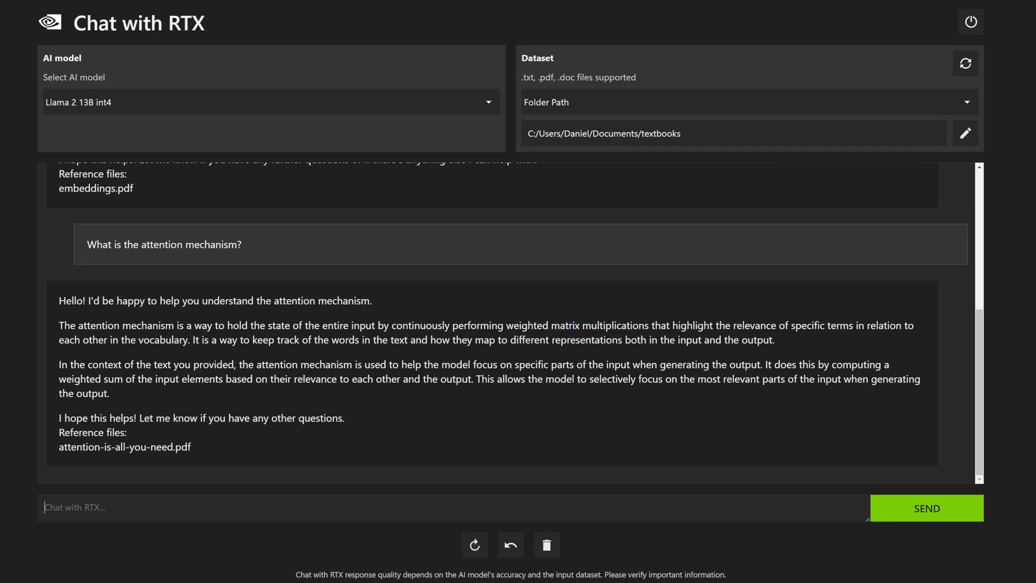
text(What are matrix multiplication?)
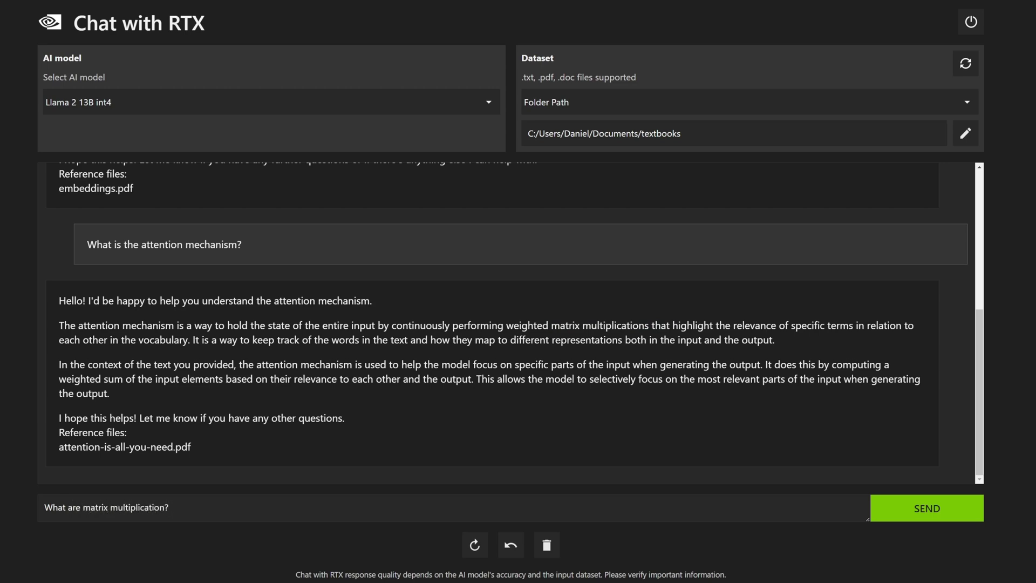
key(BackSpace)
key(BackSpace)
key(BackSpace)
key(BackSpace)
key(BackSpace)
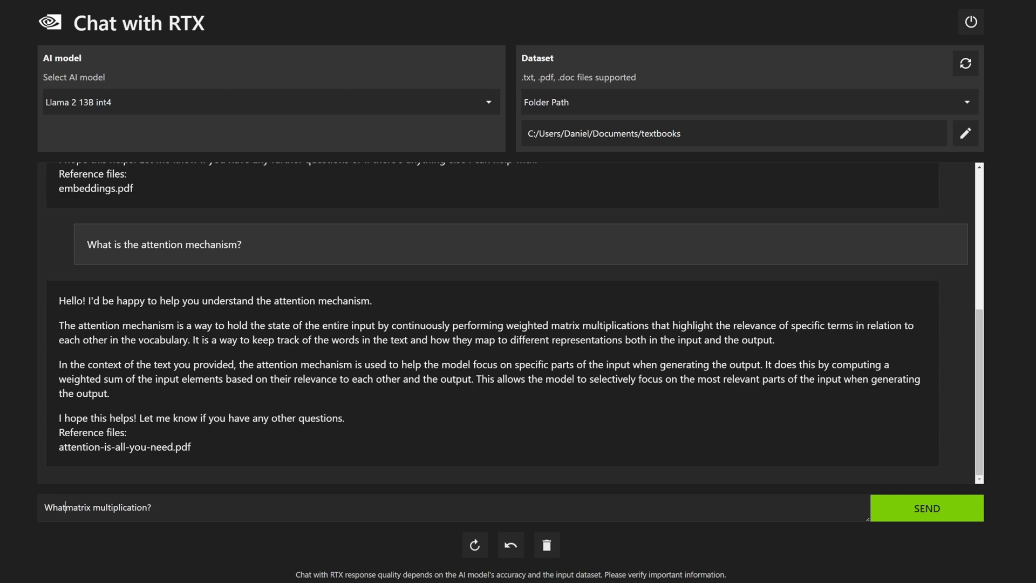
text(is)
key(Return)
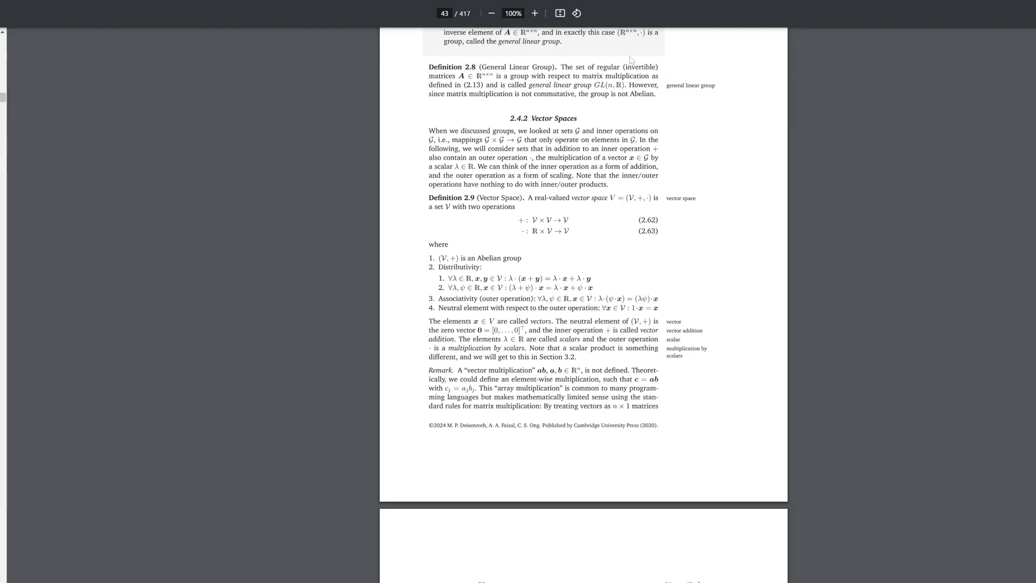
Search the Mathematics for Machine Learning PDF for "matrix multiplication" and go through the matches
scroll(323, 278, up, 15)
scroll(608, 342, up, 10)
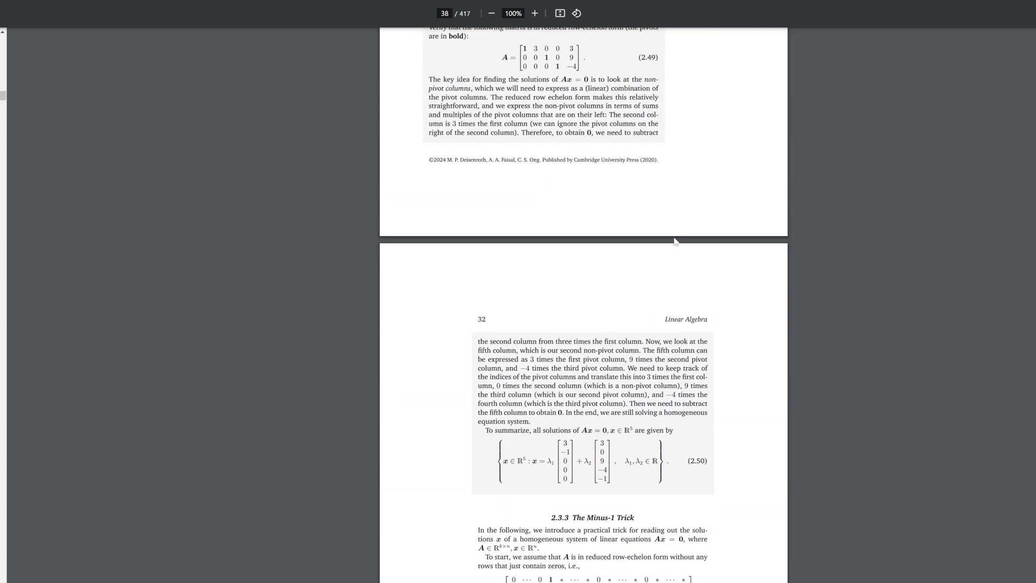
key(ctrl+f)
text(matrix multipl)
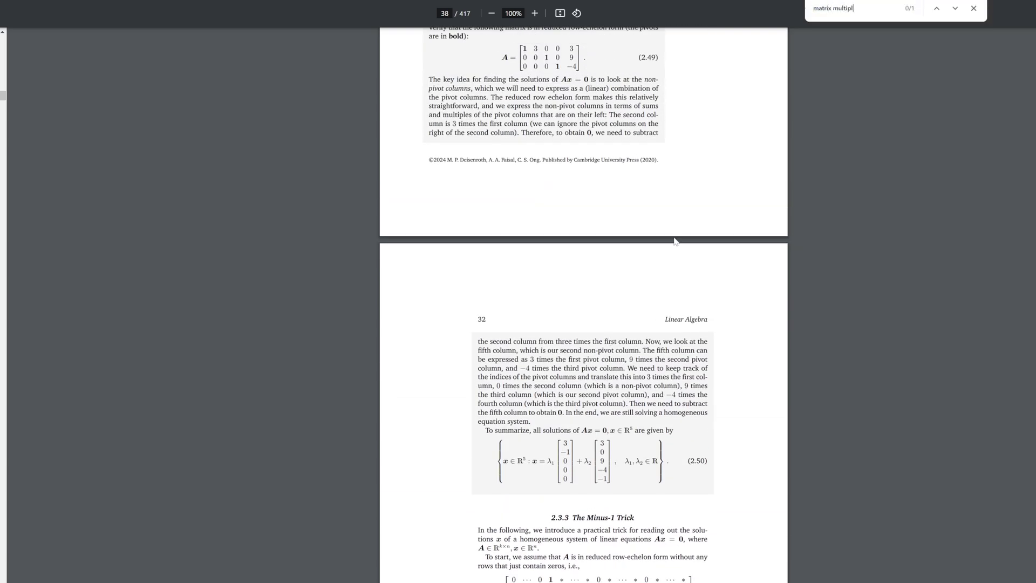
text(ication)
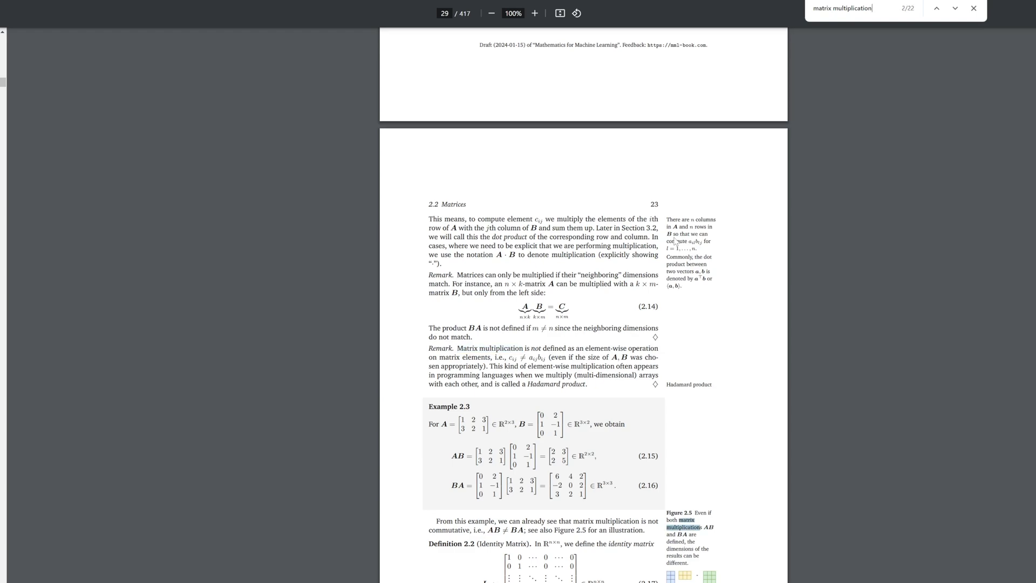
key(Return)
key(Return)
key(Return)
key(Return)
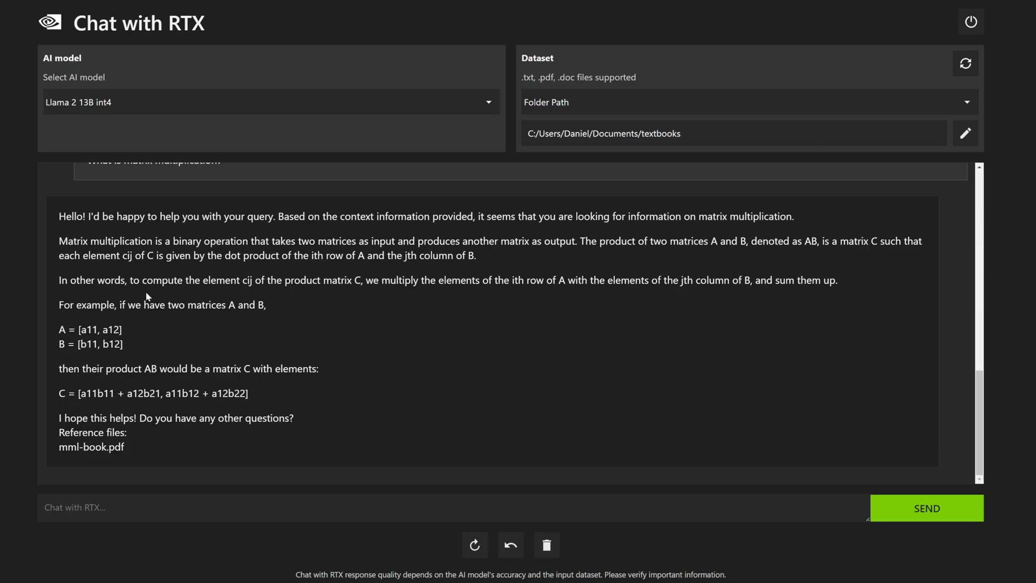
Examine the example with matrices A, B and C in the chatbot's matrix multiplication answer
drag(86, 309, 221, 374)
click(221, 374)
drag(75, 331, 187, 372)
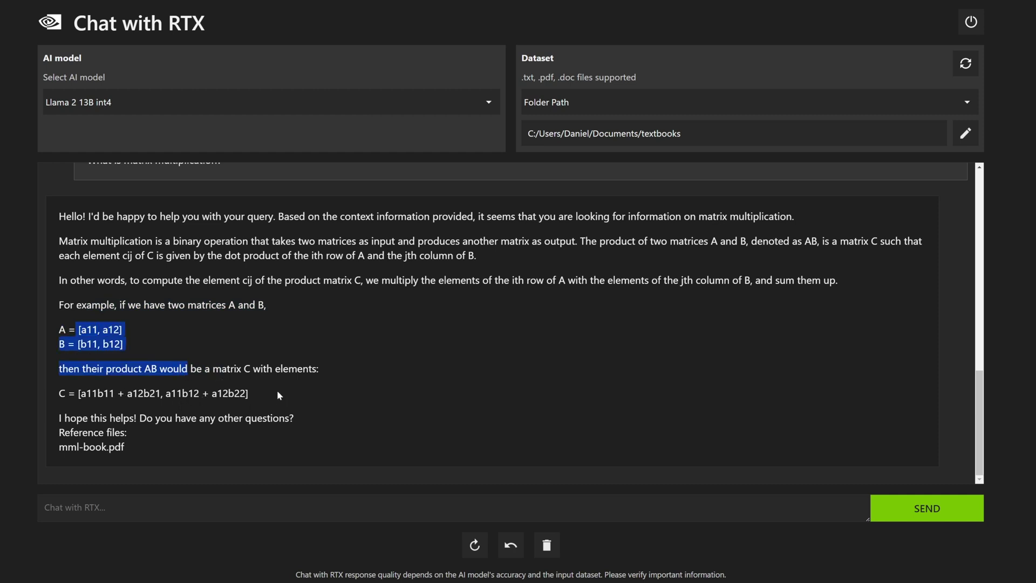
drag(277, 396, 182, 394)
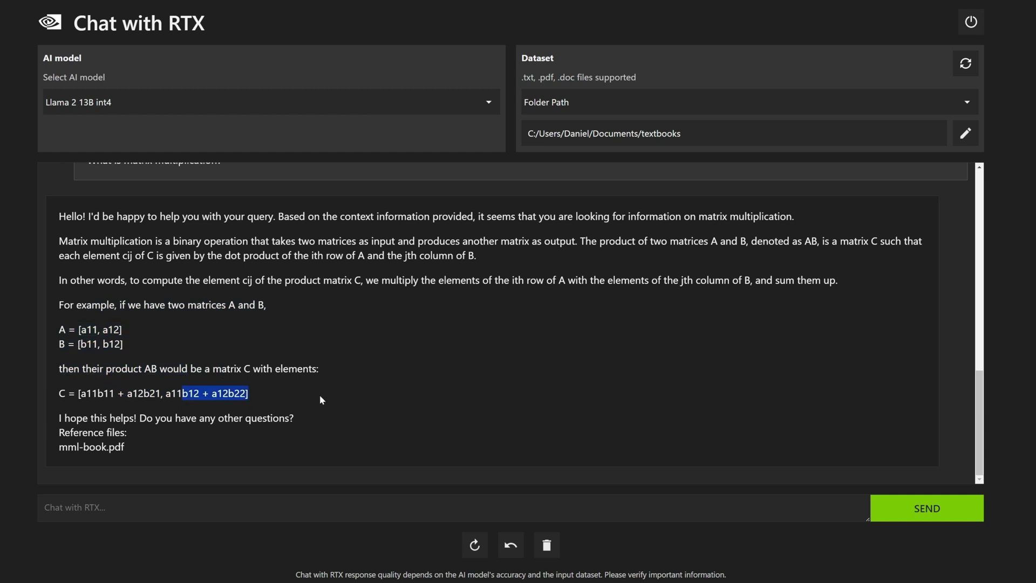
drag(320, 396, 279, 410)
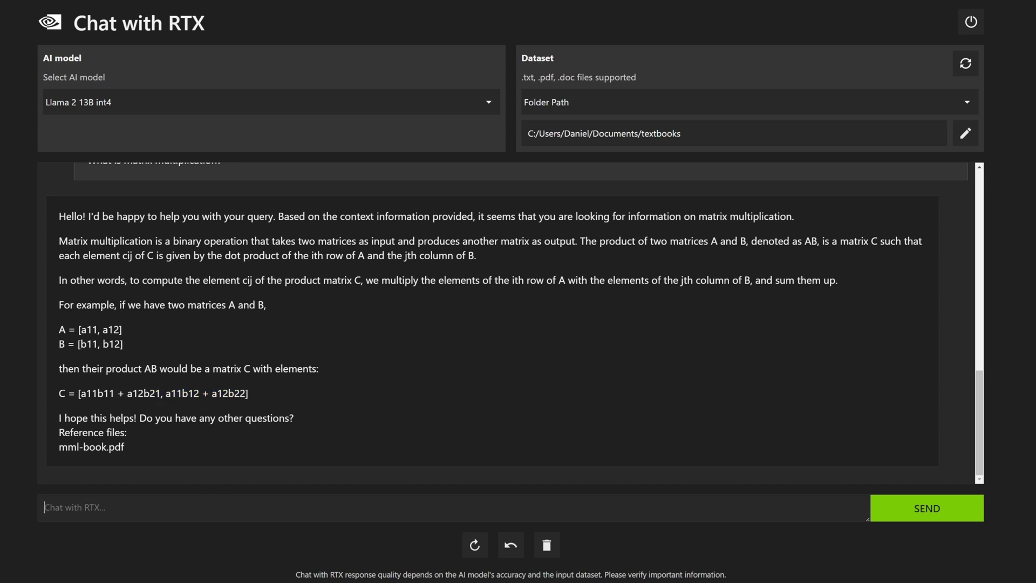
Ask the chatbot "What is Charlie's secret project?"
text(What is Charlie's secret project?)
key(Return)
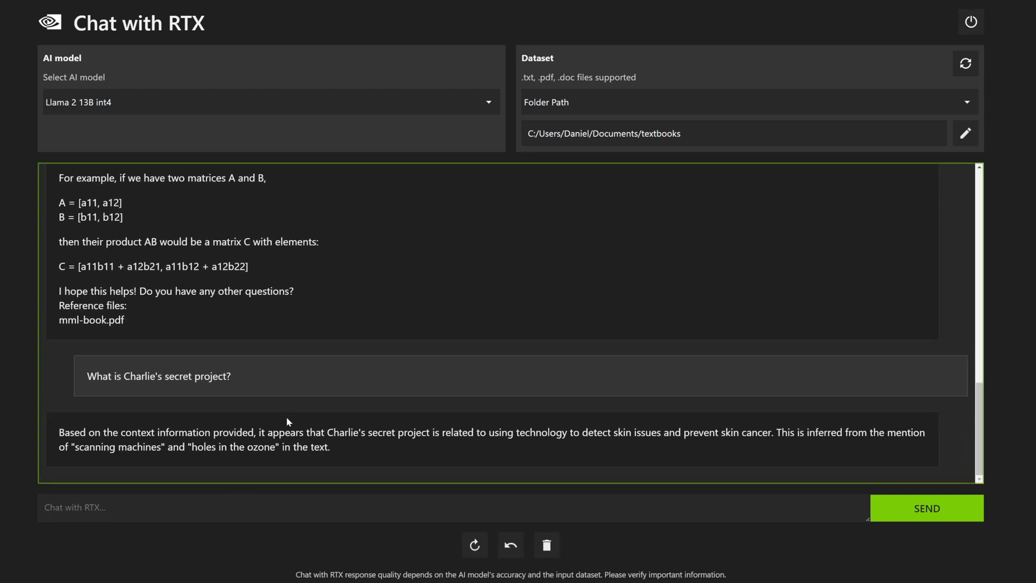
Read the chatbot's answer about the secret project, highlighting its key phrases
drag(393, 435, 570, 434)
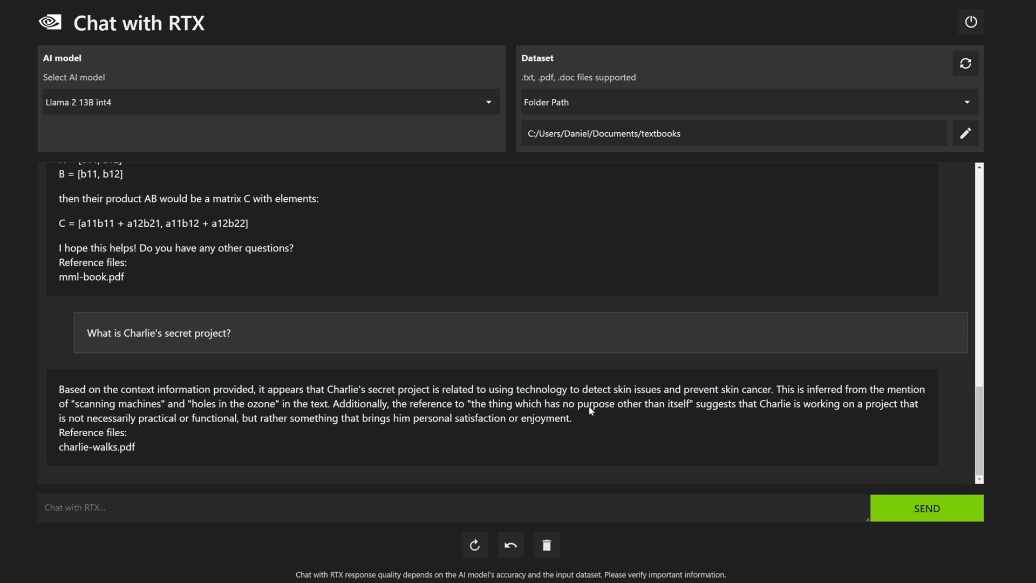
click(652, 410)
drag(674, 406, 591, 412)
click(590, 412)
drag(309, 417, 404, 417)
click(396, 417)
Ask the chatbot "Who does Charlie work with?" and read through the people listed in its answer
click(263, 501)
text(Who does Charlie work with?)
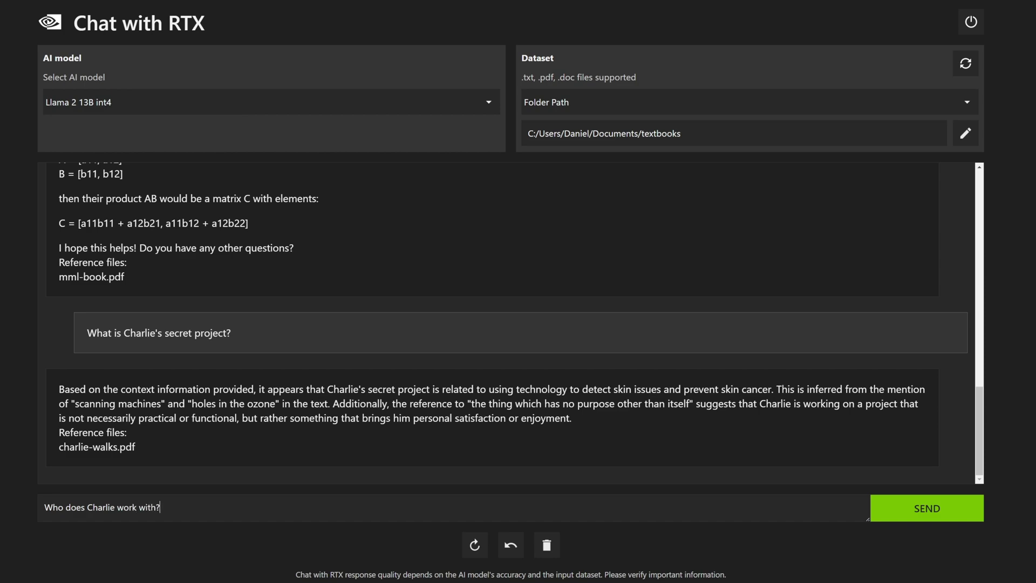
key(Return)
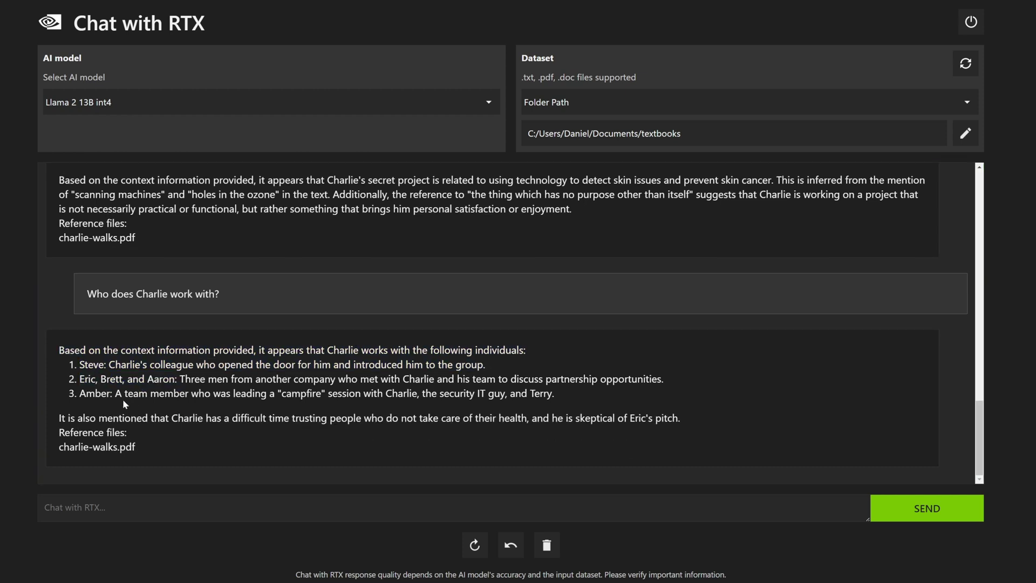
drag(150, 394, 259, 404)
click(143, 399)
Ask the chatbot "What are the macronutrients and what are their functions in the body?" and read its answer
text(What )
text(are the macronu)
text(t)
key(BackSpace)
text(cronutri)
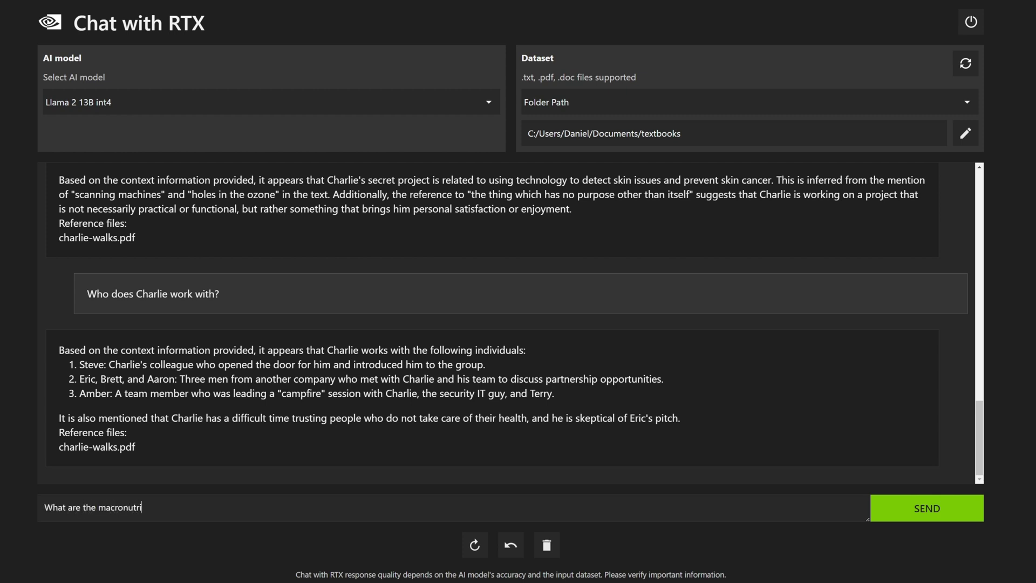
text(ents and what are their functions in t)
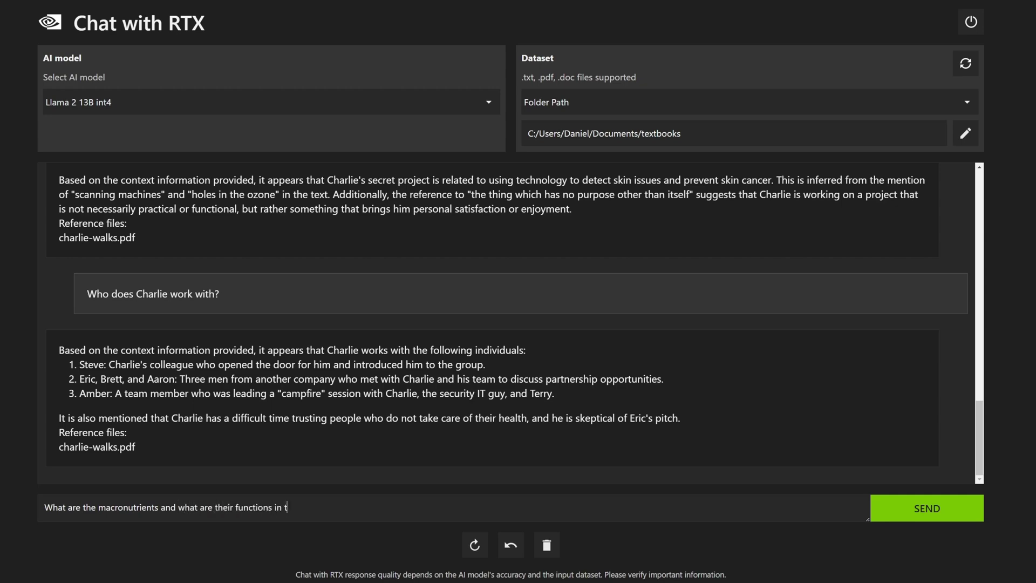
text(he body?)
key(Return)
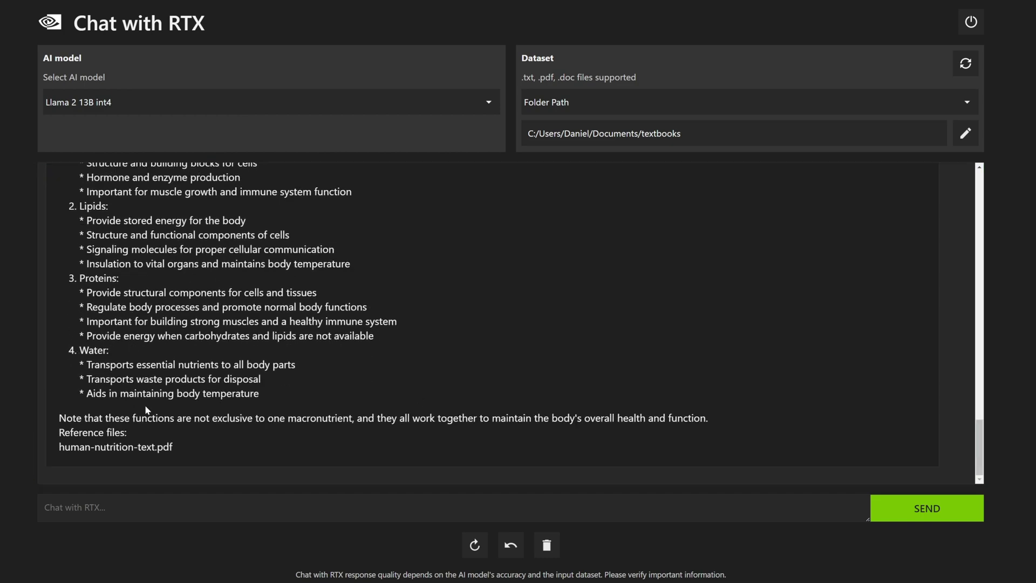
scroll(181, 447, up, 4)
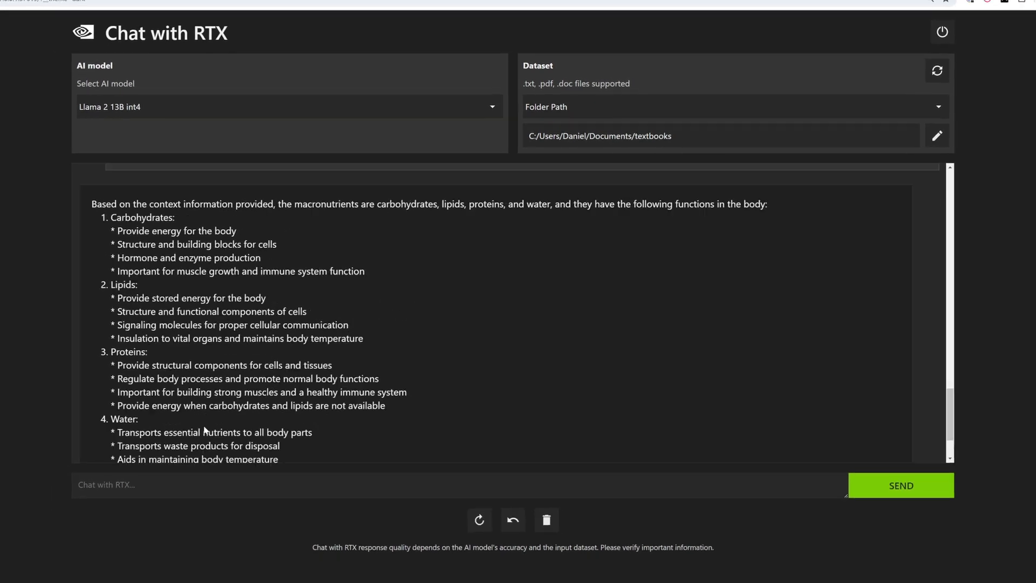
scroll(221, 413, down, 5)
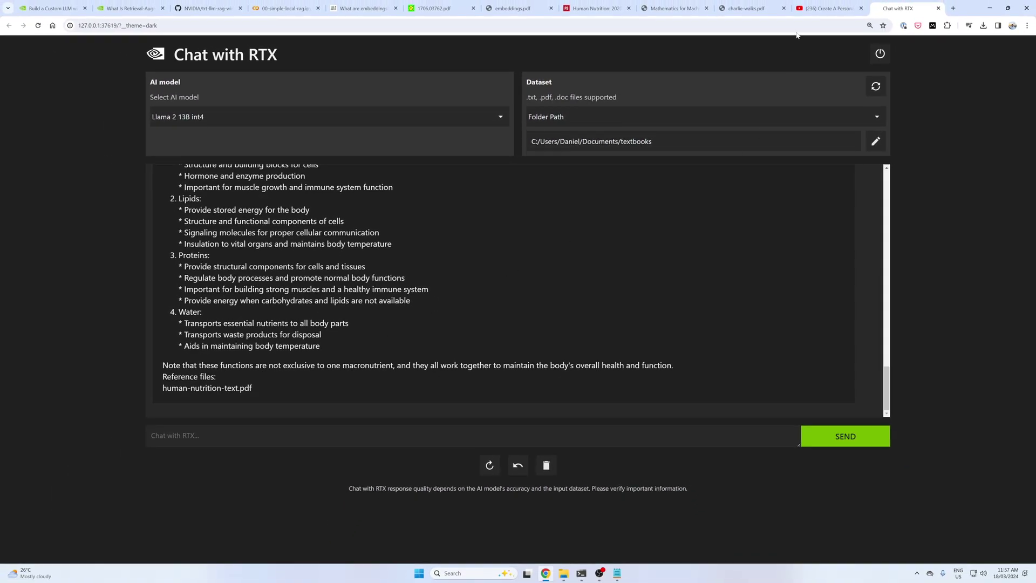
View the YouTube URL dataset setting in NVIDIA's YouTube video and compare it with the dataset options offered in Chat with RTX
click(814, 10)
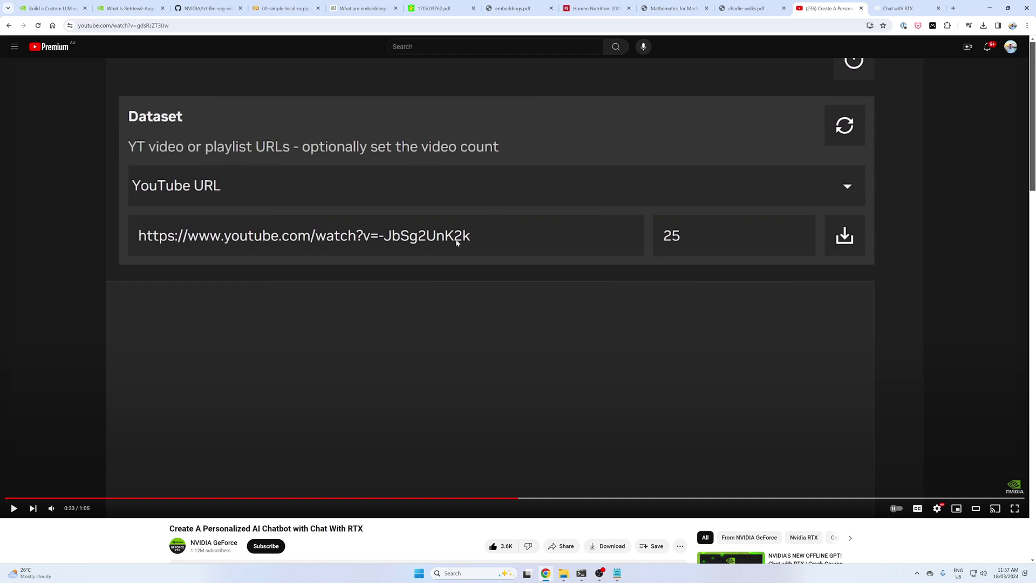
click(901, 8)
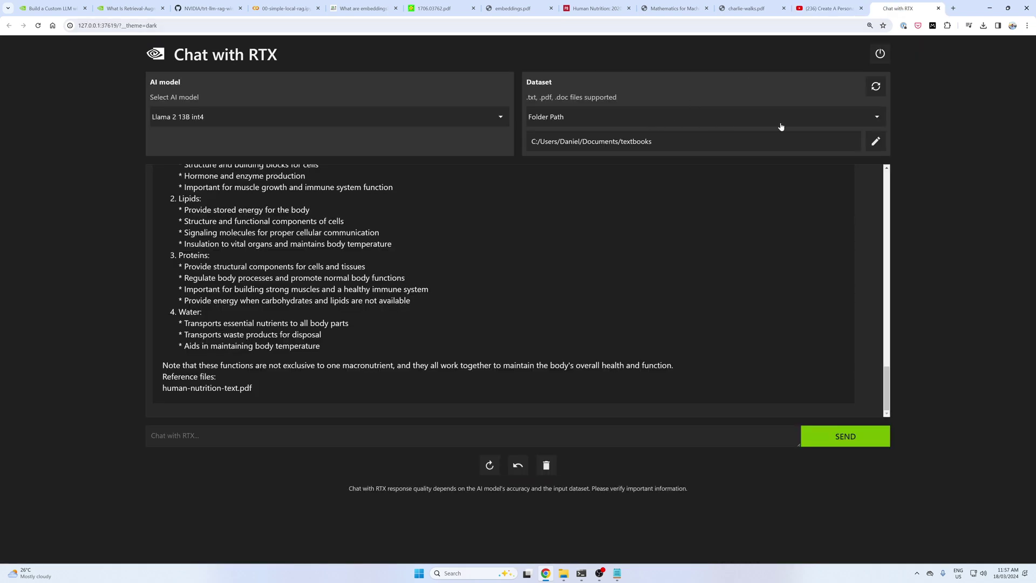
click(820, 118)
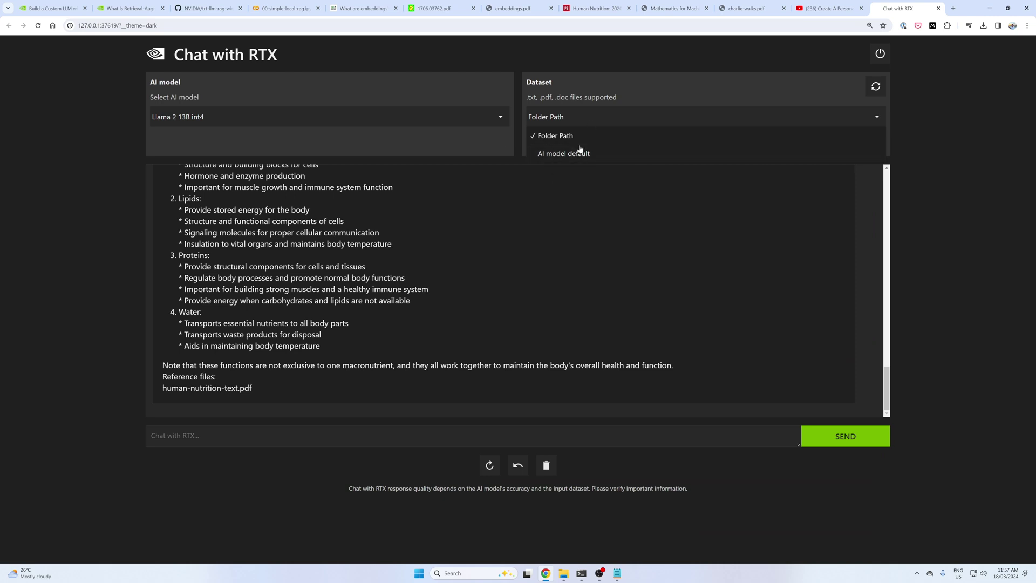
click(285, 417)
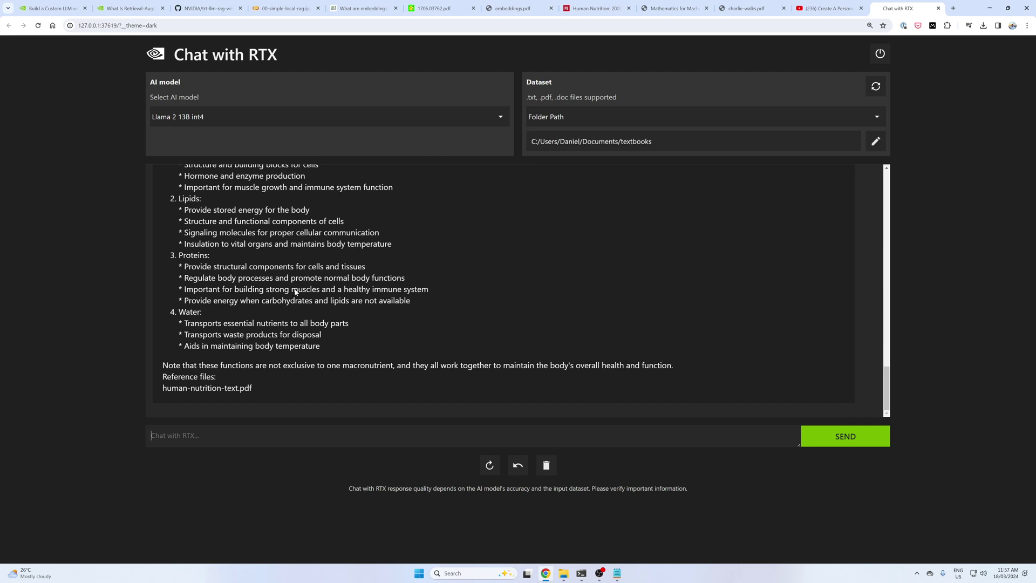
Glance at NVIDIA's article on retrieval-augmented generation and return to the Chat with RTX conversation
click(564, 574)
click(133, 10)
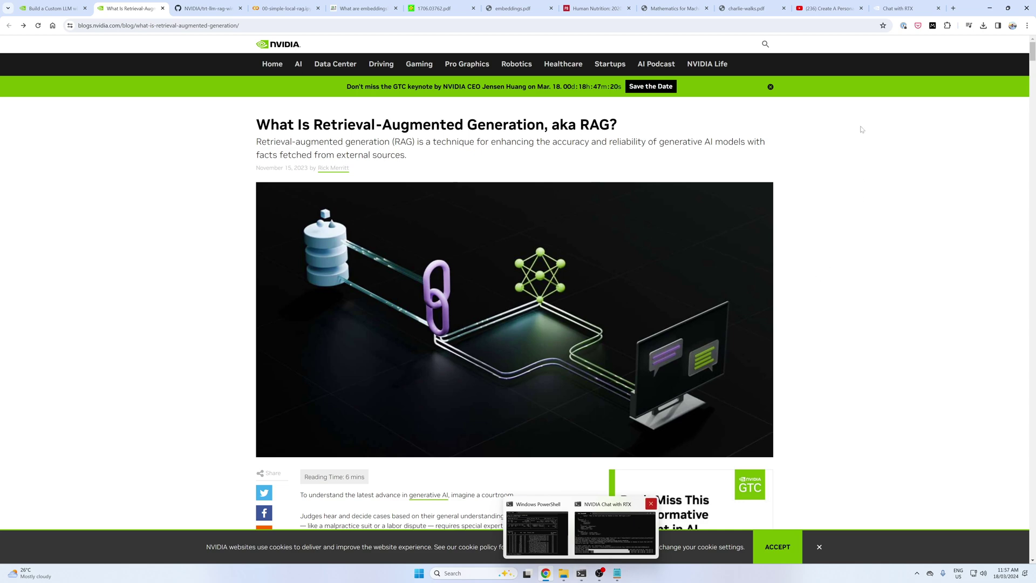
click(900, 8)
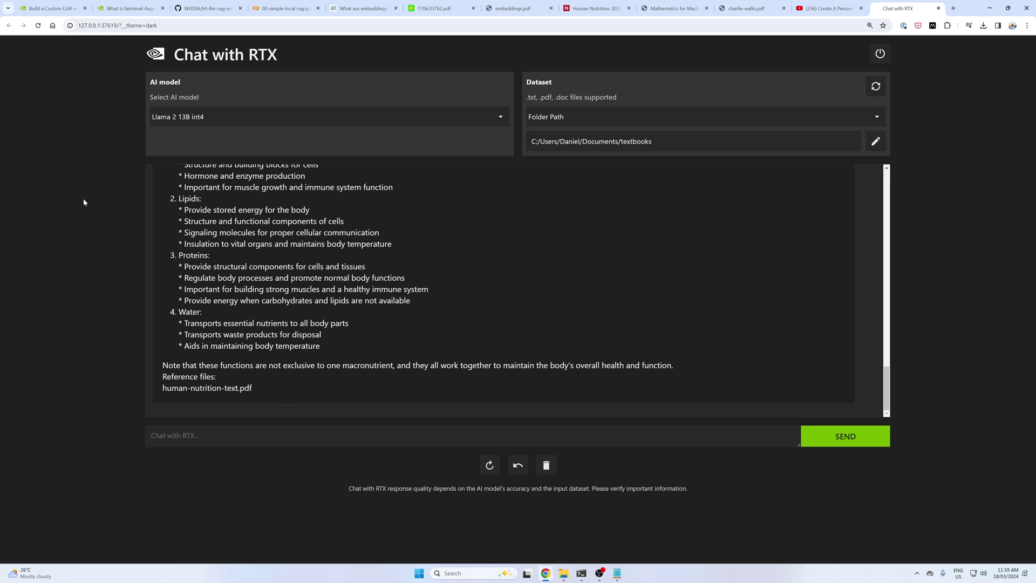
Open NVIDIA's Chat with RTX product page and highlight its heading
click(38, 14)
drag(274, 149, 426, 152)
click(458, 156)
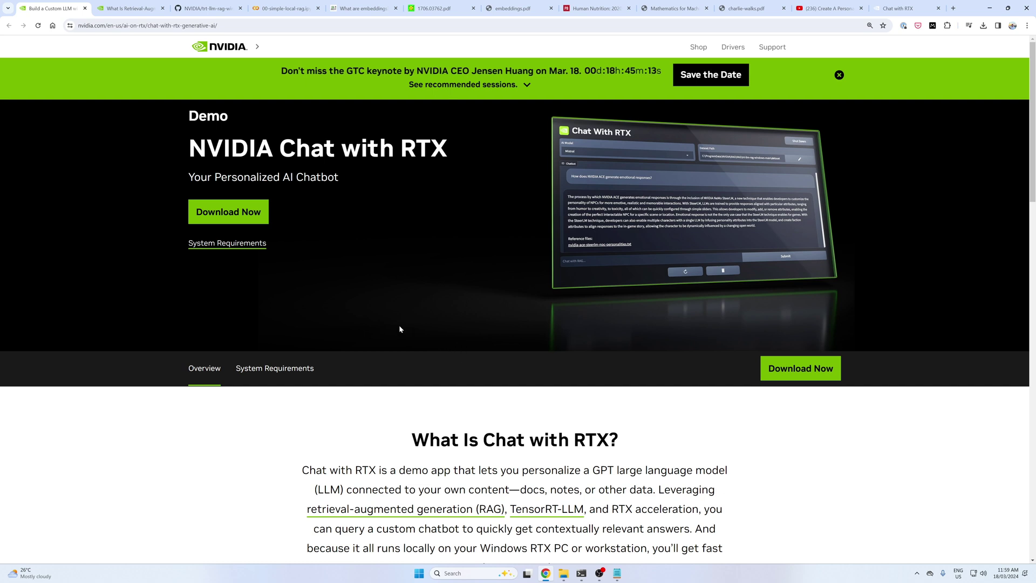
View the article "What Is Retrieval-Augmented Generation, aka RAG?" and highlight the key words of its title
key(ctrl+Tab)
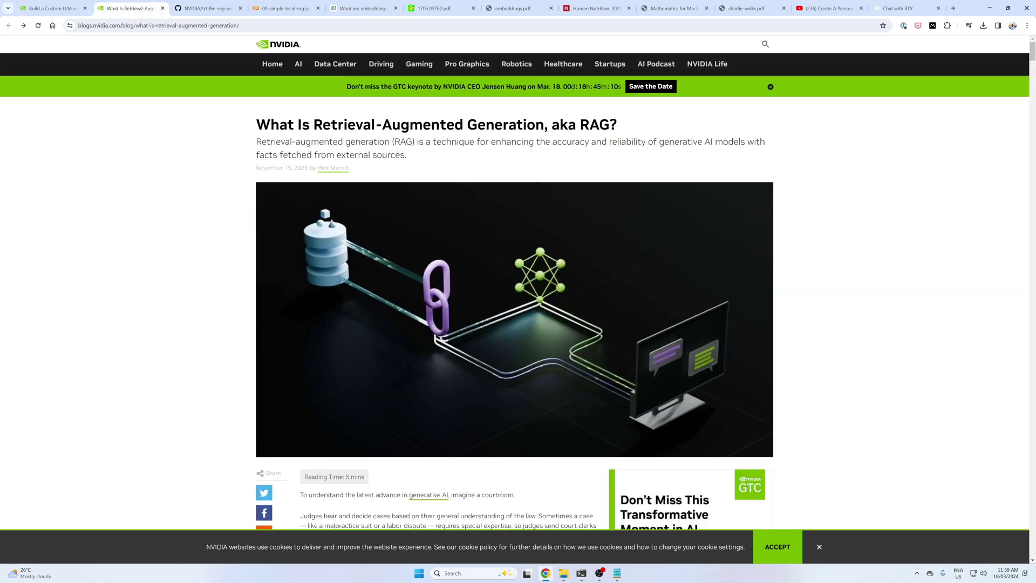
drag(256, 124, 524, 125)
click(523, 125)
double_click(506, 125)
click(506, 124)
Look over NVIDIA's trt-llm-rag-windows GitHub repository and highlight the README heading about RAG on Windows using TensorRT-LLM and LlamaIndex
click(276, 8)
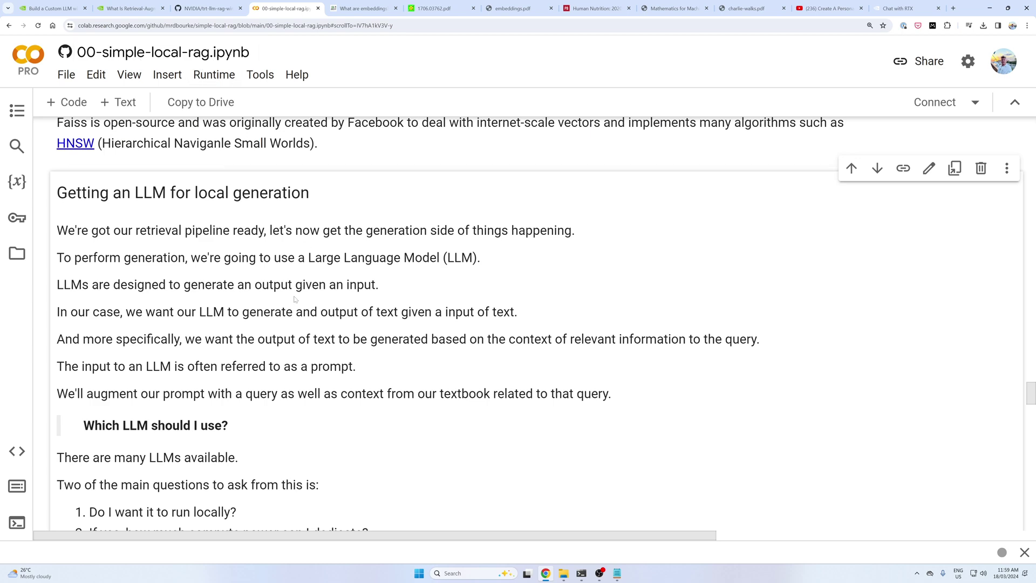
click(211, 6)
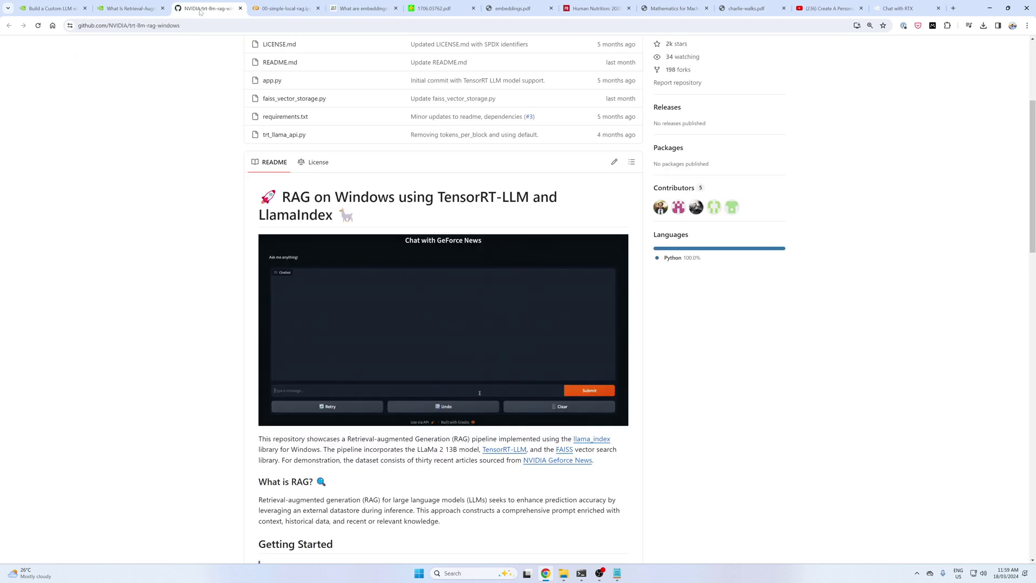
scroll(220, 162, up, 4)
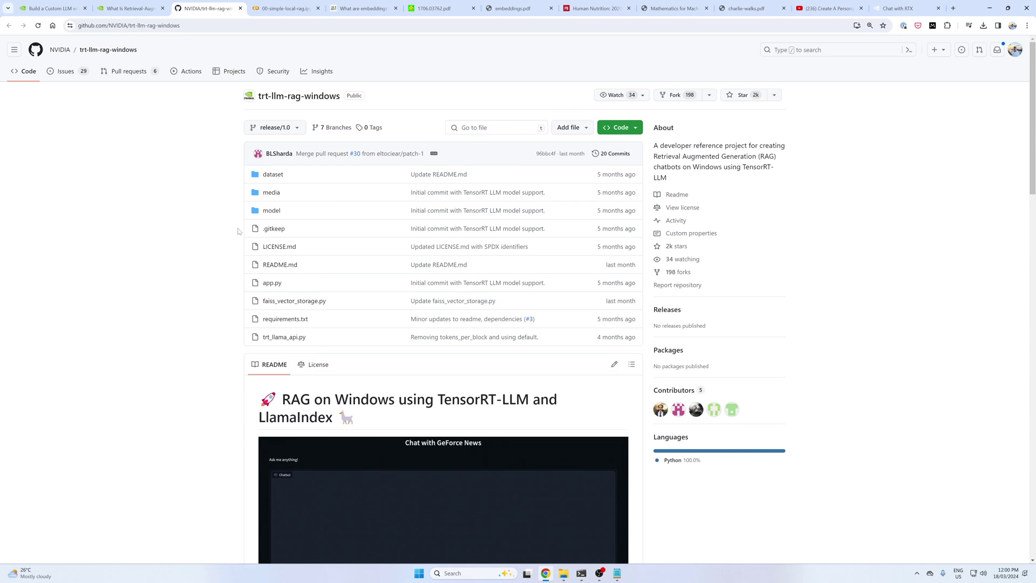
scroll(238, 231, down, 4)
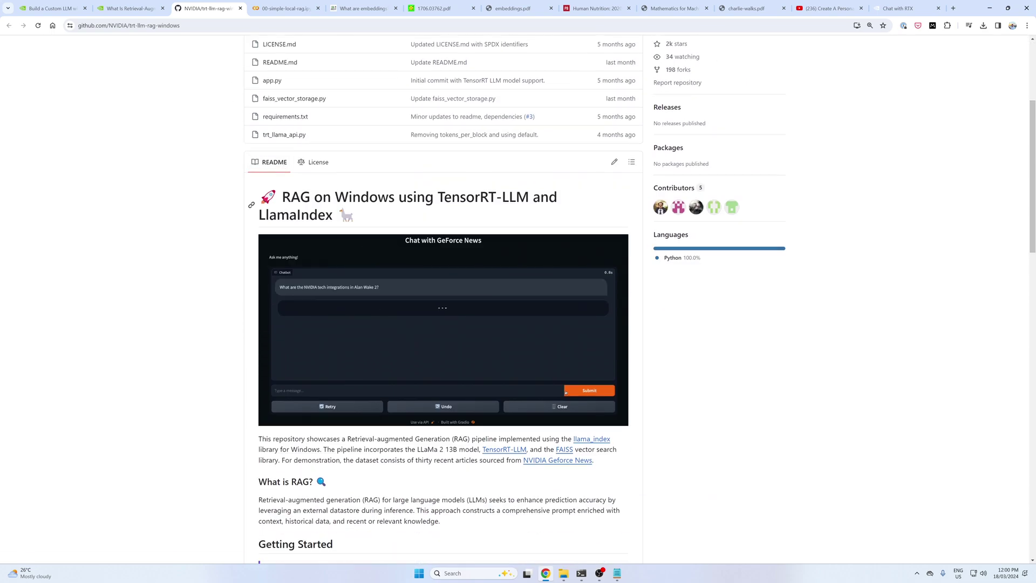
drag(260, 196, 401, 221)
click(402, 220)
scroll(443, 318, down, 1)
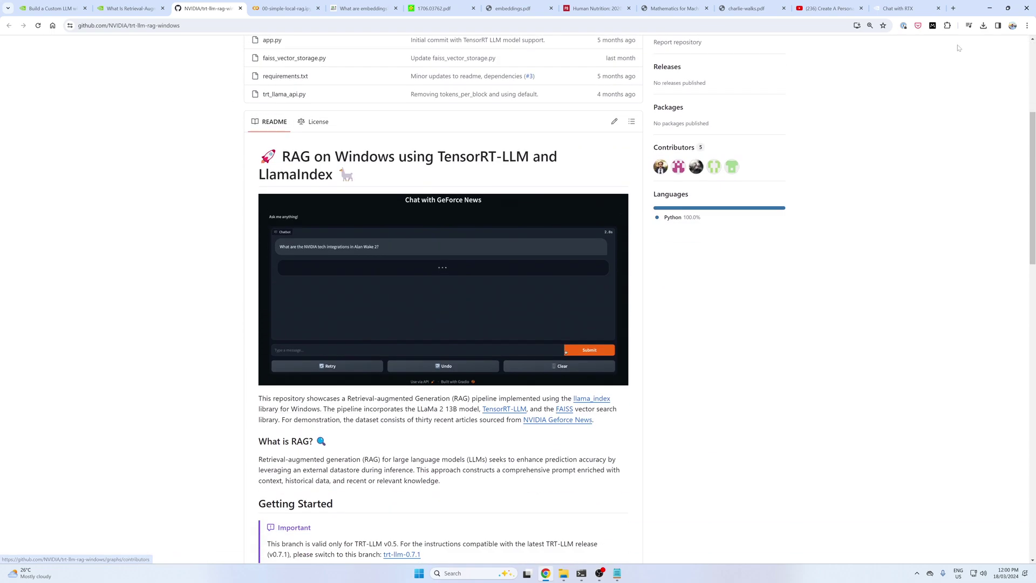
Search the web for "gradio chat app", open Gradio's "Creating A Chatbot Fast" guide and highlight its title
click(953, 8)
text(gradio chat app)
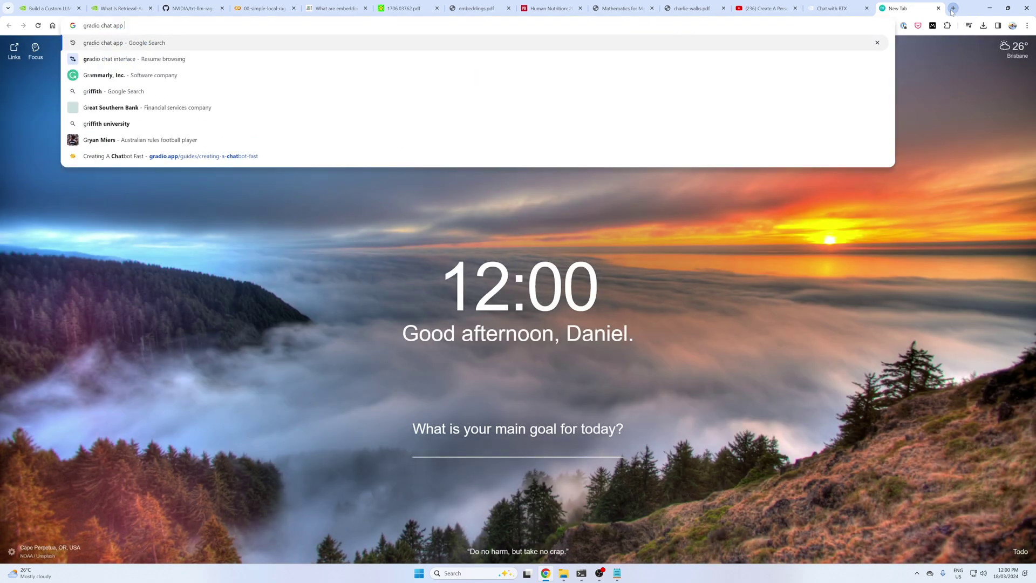
key(Return)
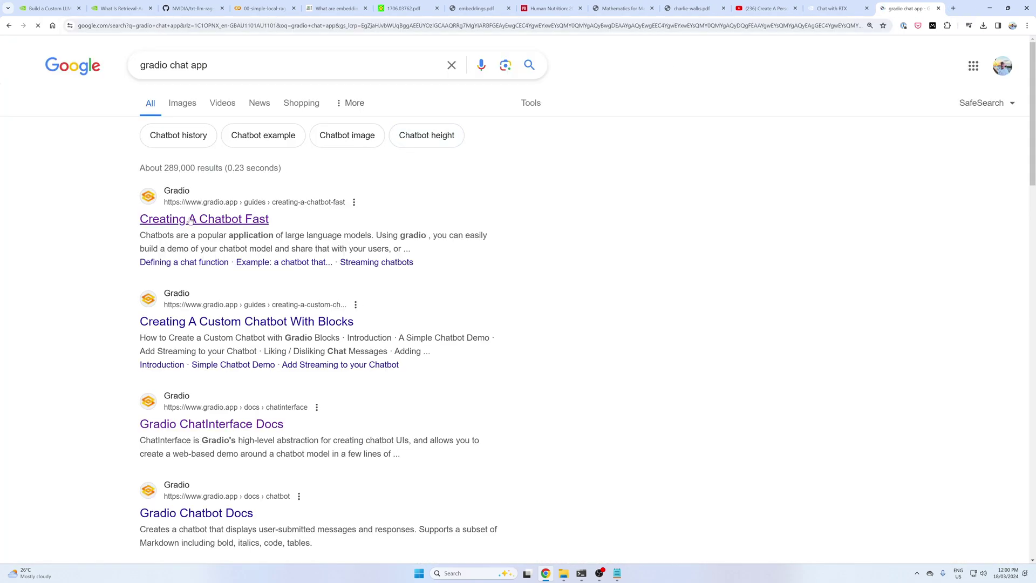
click(190, 220)
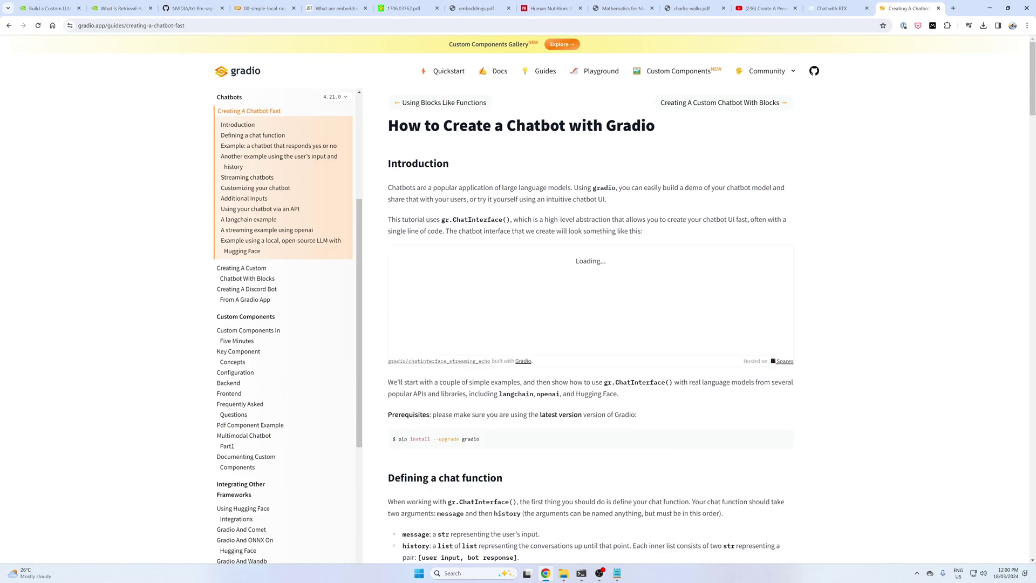
drag(467, 125, 632, 125)
click(646, 173)
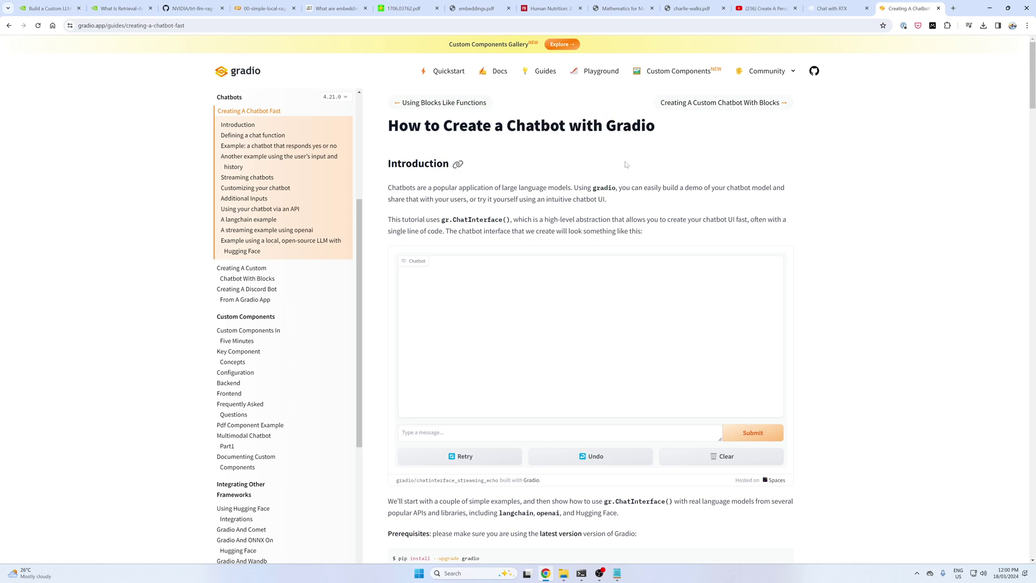
View the recommended GTC sessions on the Chat with RTX product page and collapse the list
click(64, 10)
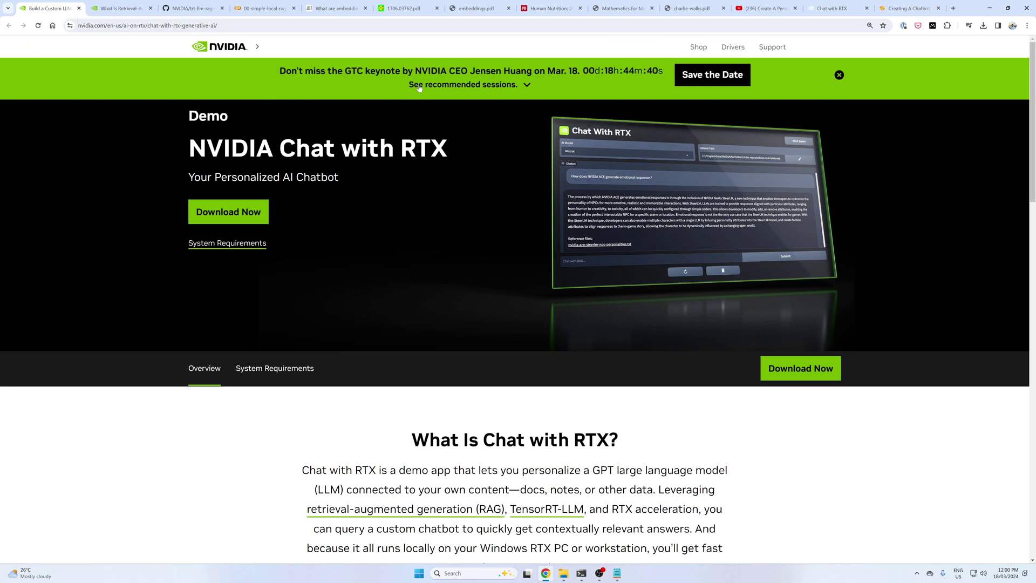
click(526, 85)
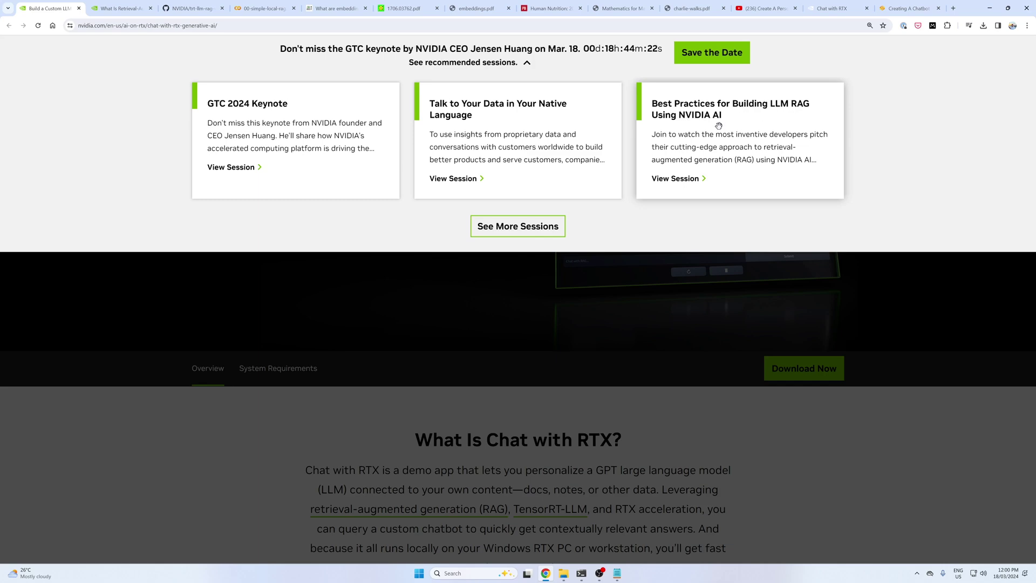
scroll(424, 344, down, 2)
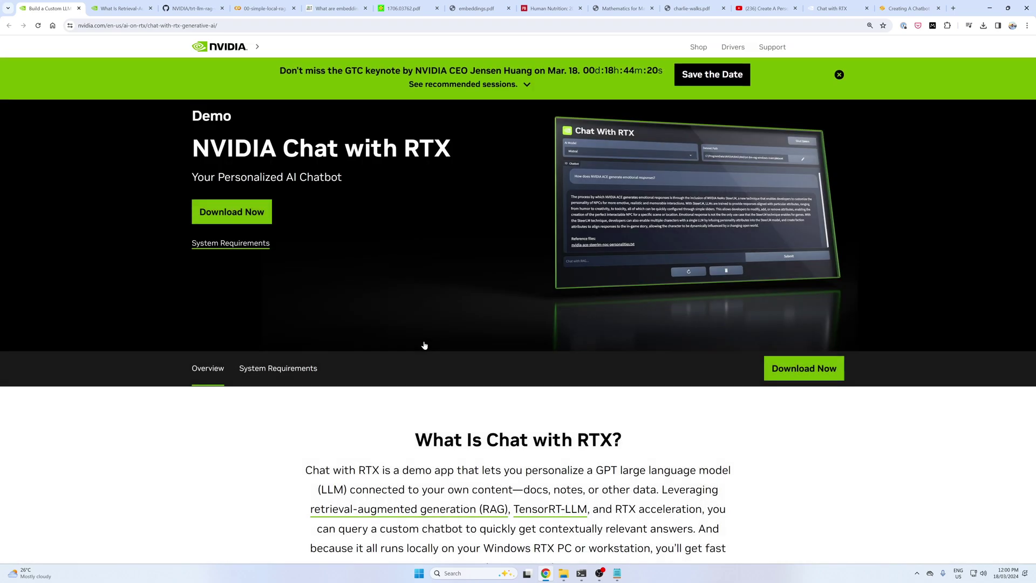
Read the "What Is Chat with RTX?" section of the product page and highlight its heading
scroll(424, 344, down, 2)
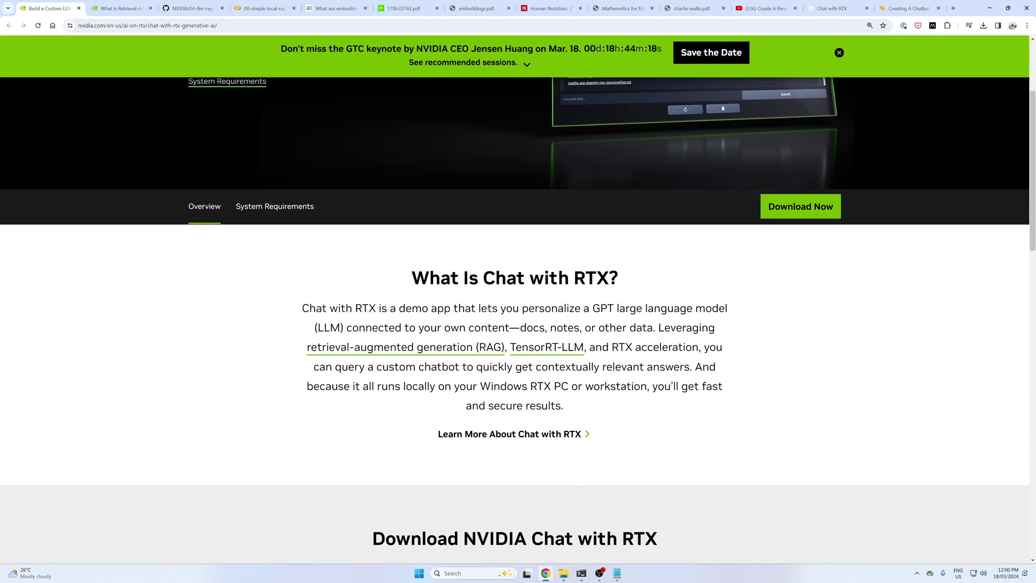
drag(478, 277, 610, 277)
click(635, 281)
scroll(515, 313, down, 1)
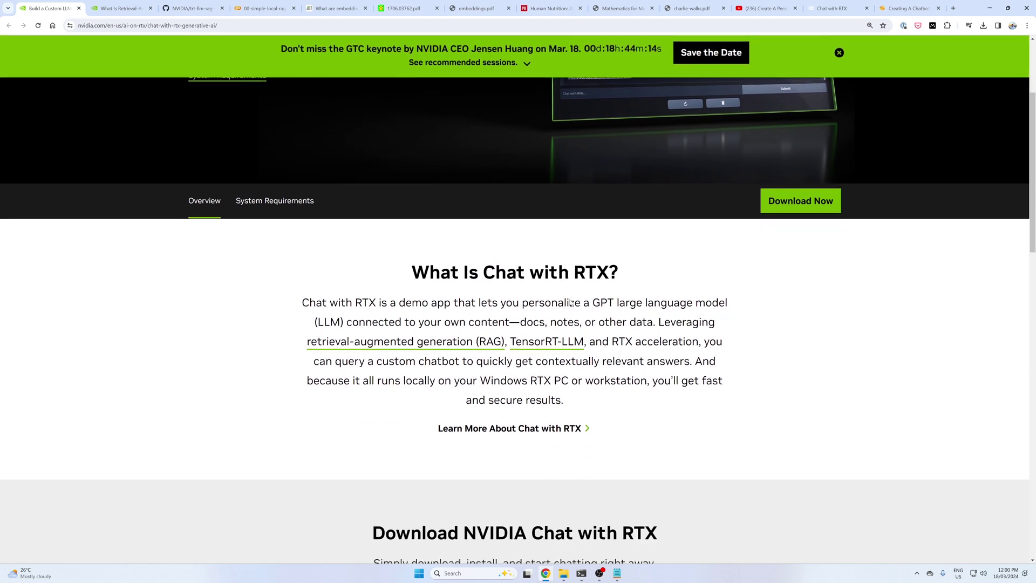